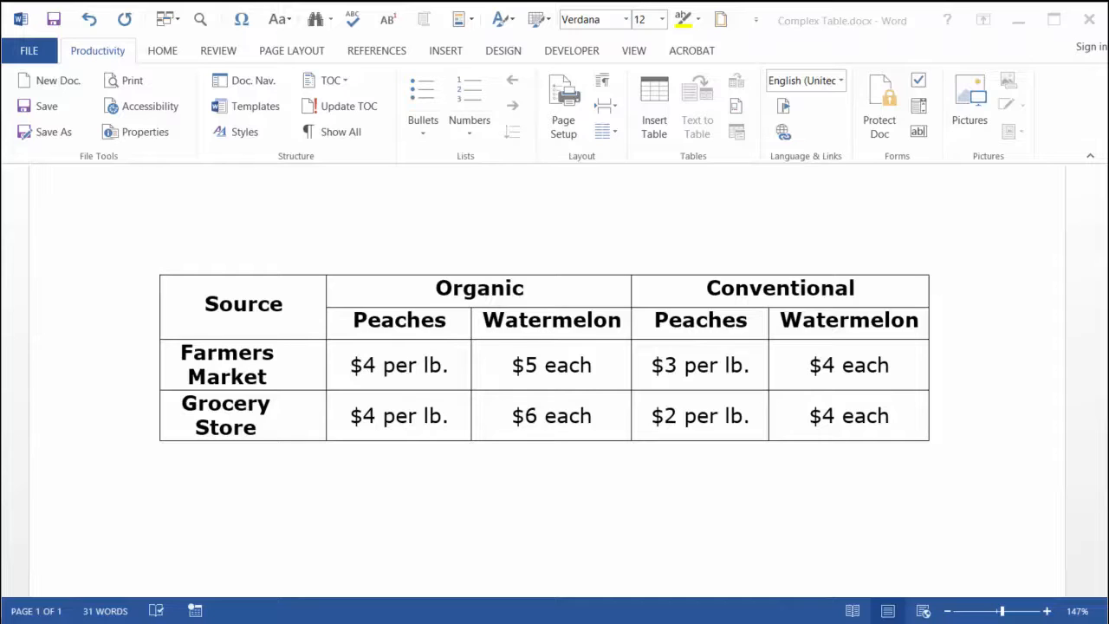
Copy the entire fruit price table and paste a duplicate of it below the original.
{"action": "left_click_drag", "start_coordinate": [137, 295], "coordinate": [124, 435]}
{"action": "left_click", "coordinate": [162, 52]}
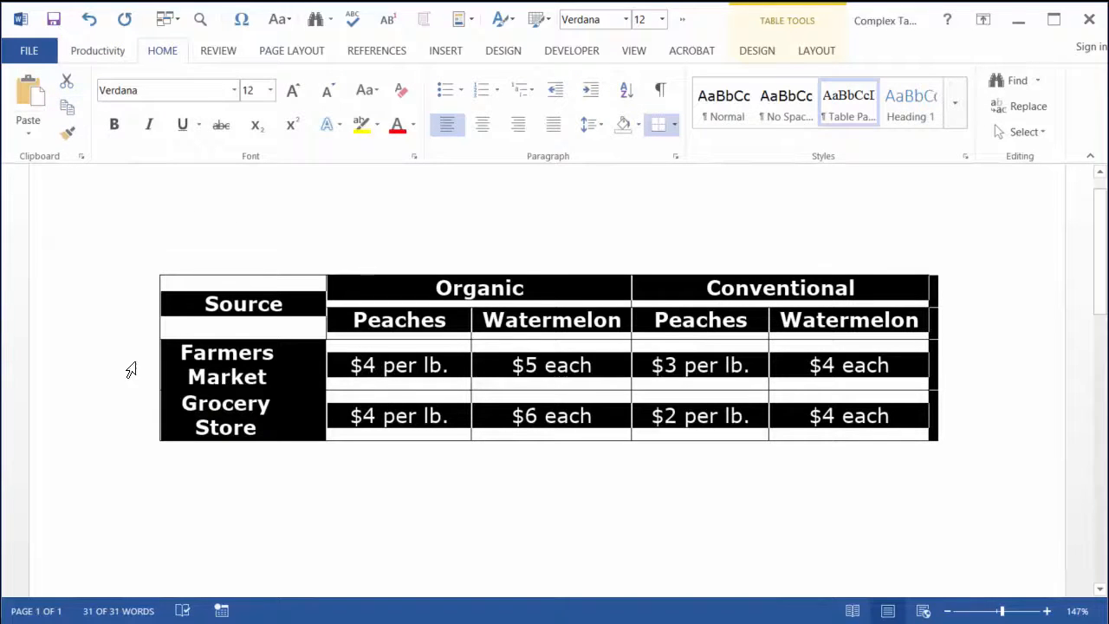
{"action": "left_click", "coordinate": [168, 509]}
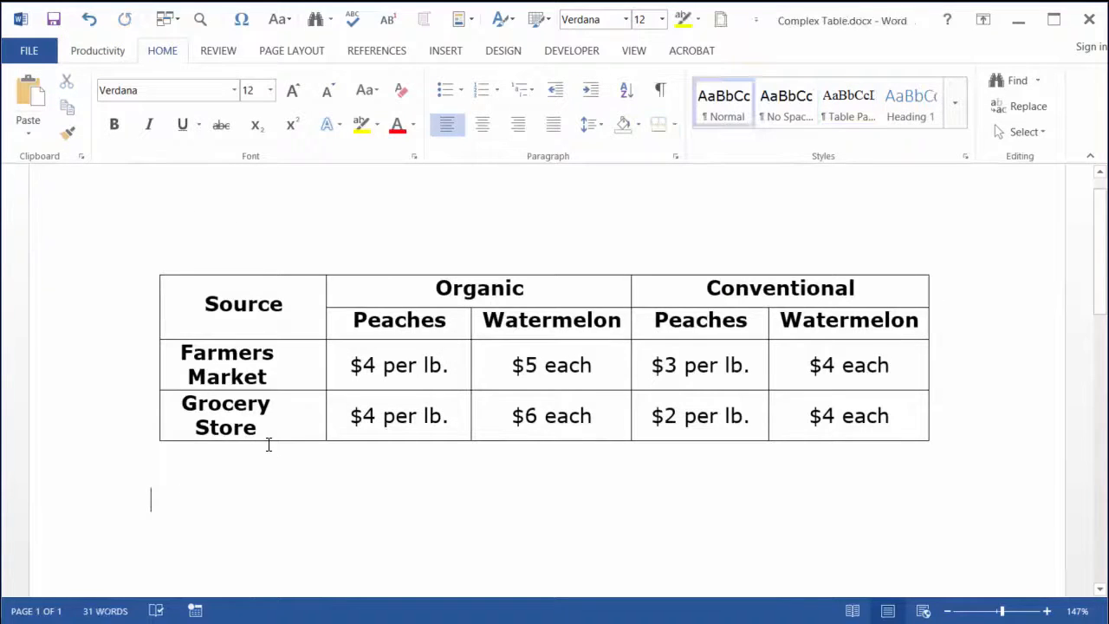
{"action": "left_click", "coordinate": [30, 97]}
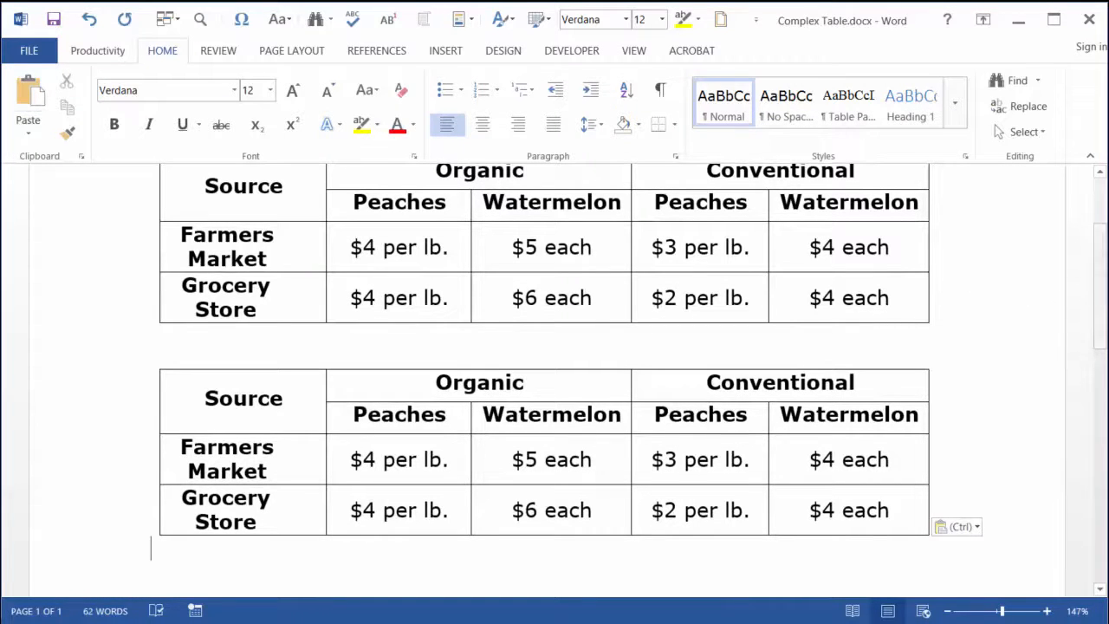
Delete the two Conventional columns from the upper table.
{"action": "scroll", "coordinate": [1100, 286], "scroll_direction": "up", "scroll_amount": 2}
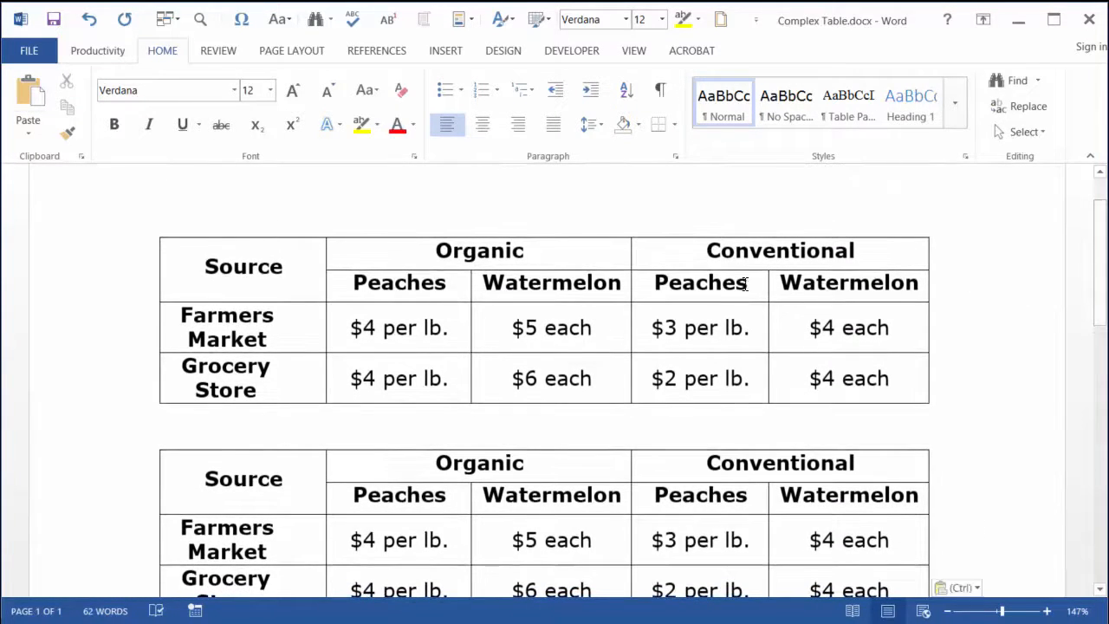
{"action": "left_click_drag", "start_coordinate": [709, 260], "coordinate": [828, 360]}
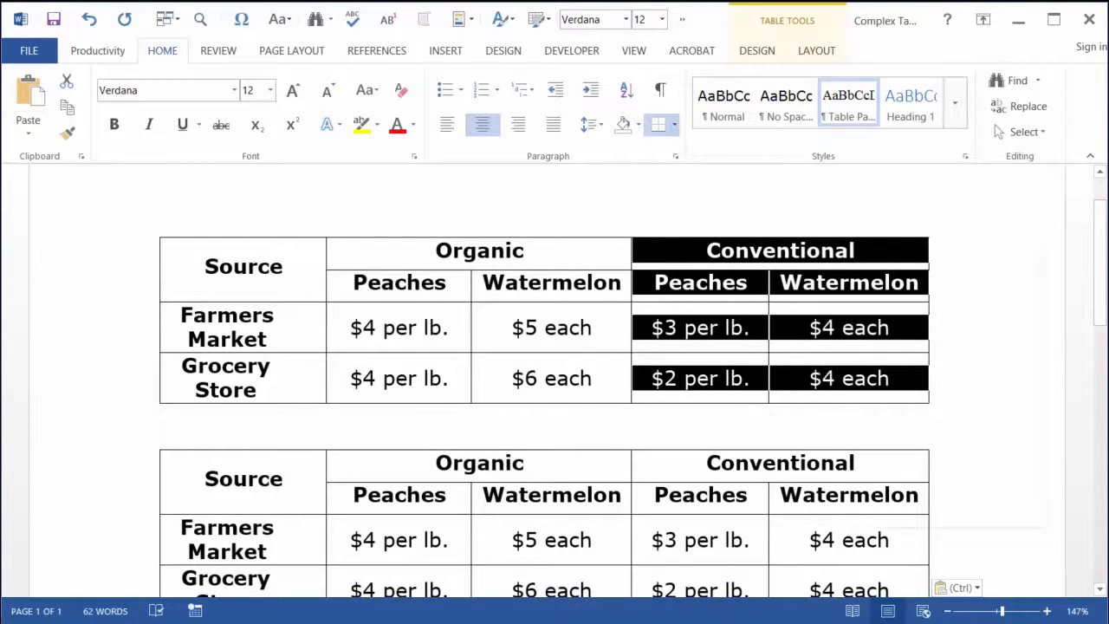
{"action": "right_click", "coordinate": [875, 252]}
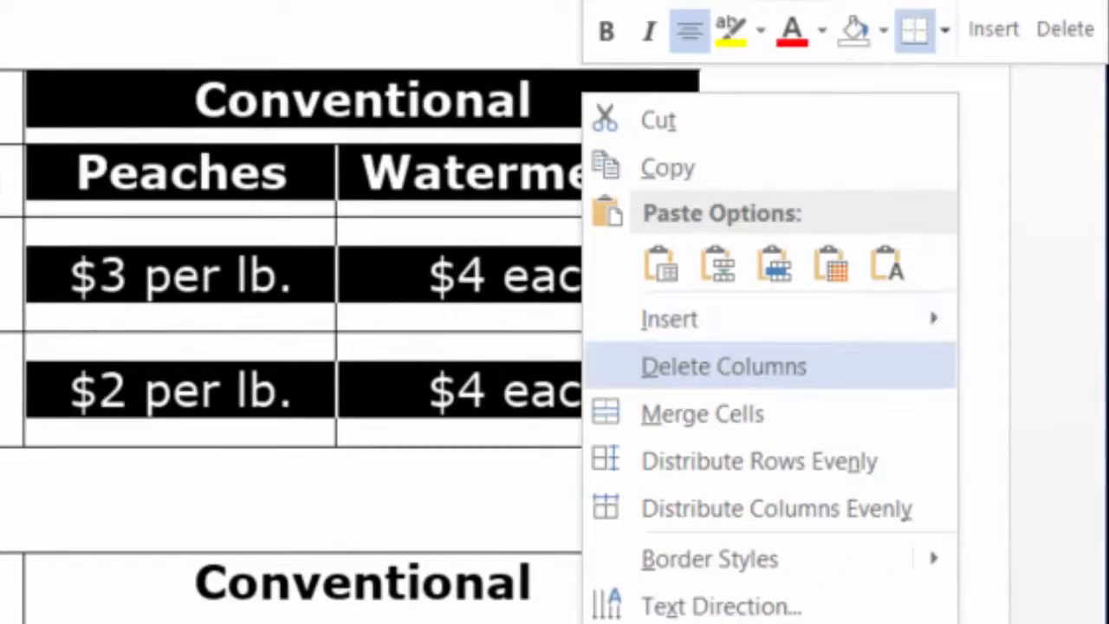
{"action": "left_click", "coordinate": [726, 367]}
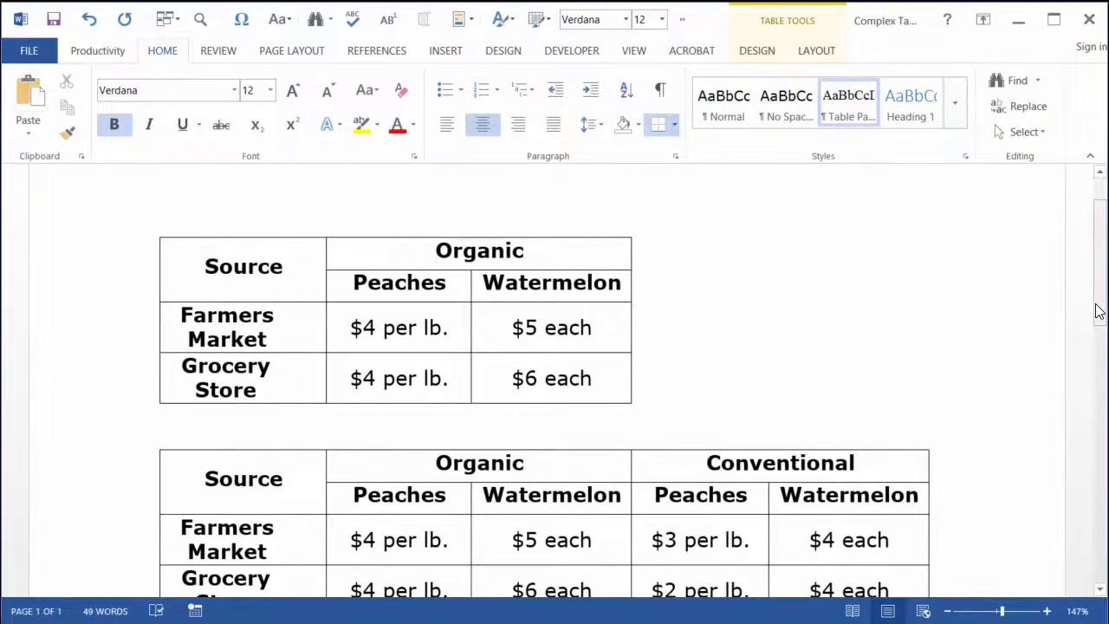
Delete the two Organic columns from the lower table.
{"action": "left_click_drag", "start_coordinate": [1096, 309], "coordinate": [1098, 334]}
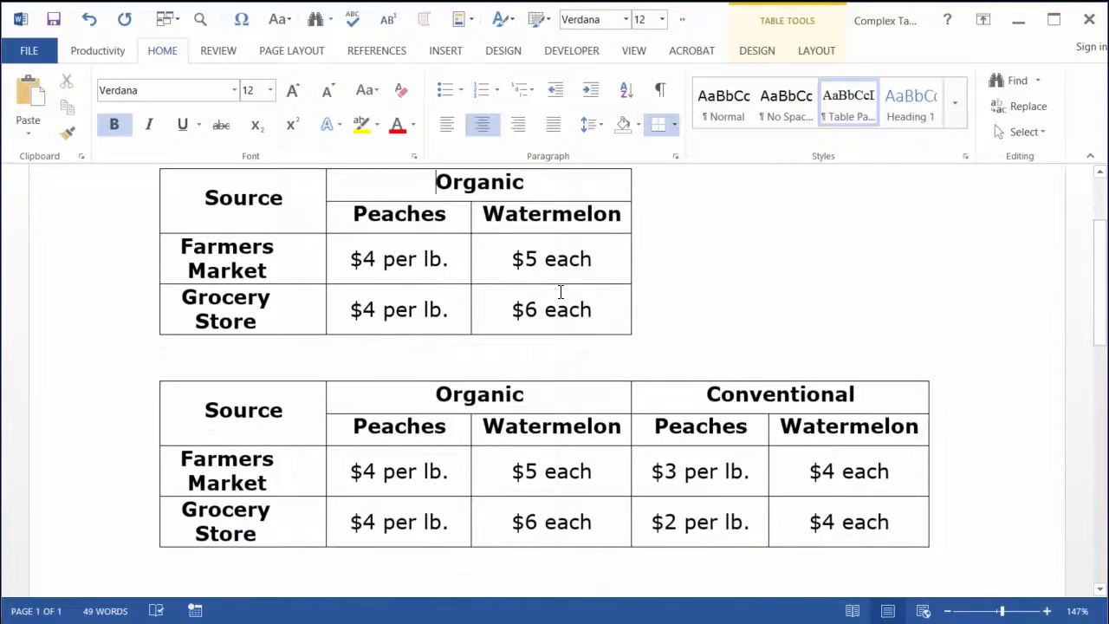
{"action": "left_click_drag", "start_coordinate": [482, 446], "coordinate": [546, 500]}
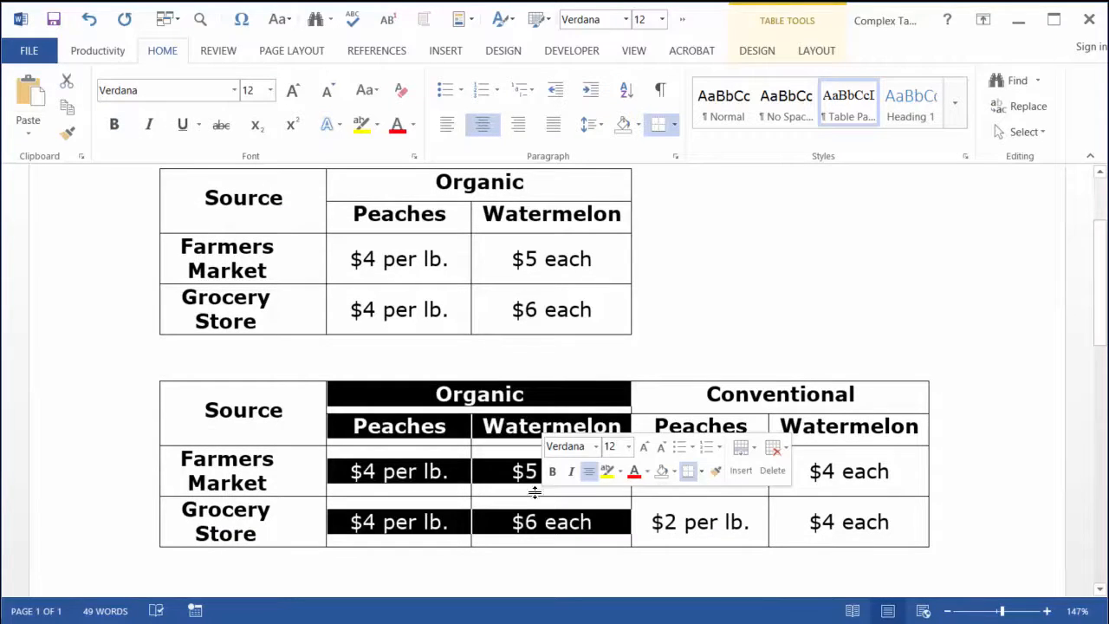
{"action": "right_click", "coordinate": [545, 396]}
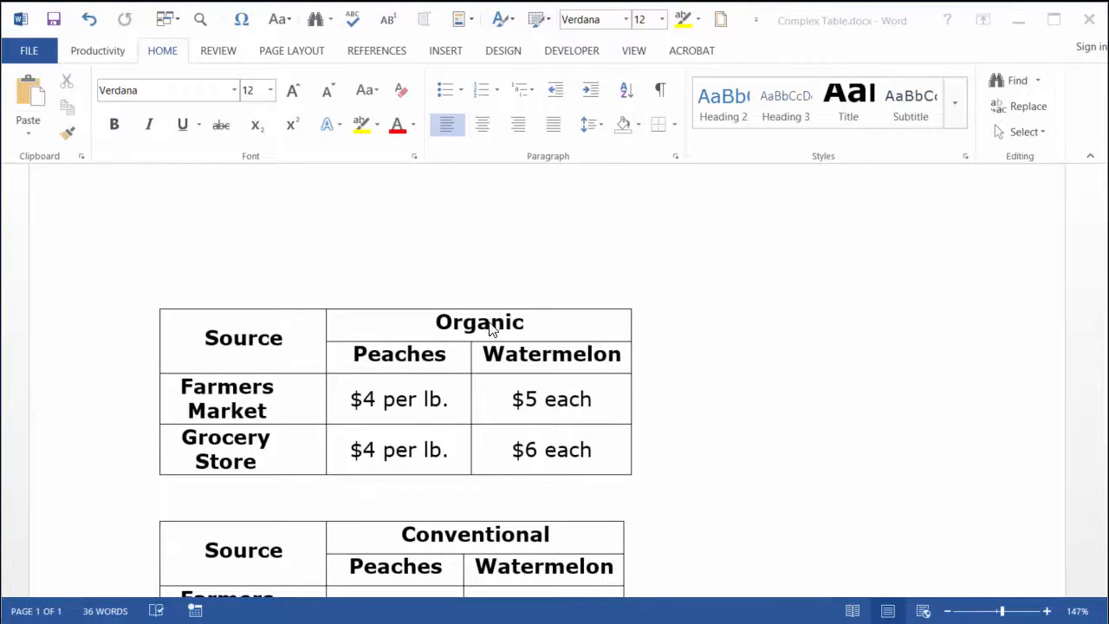
Move the word "Organic" out of the first table onto the line above it and apply the Heading 2 style.
{"action": "double_click", "coordinate": [490, 325]}
{"action": "key", "text": "ctrl+c"}
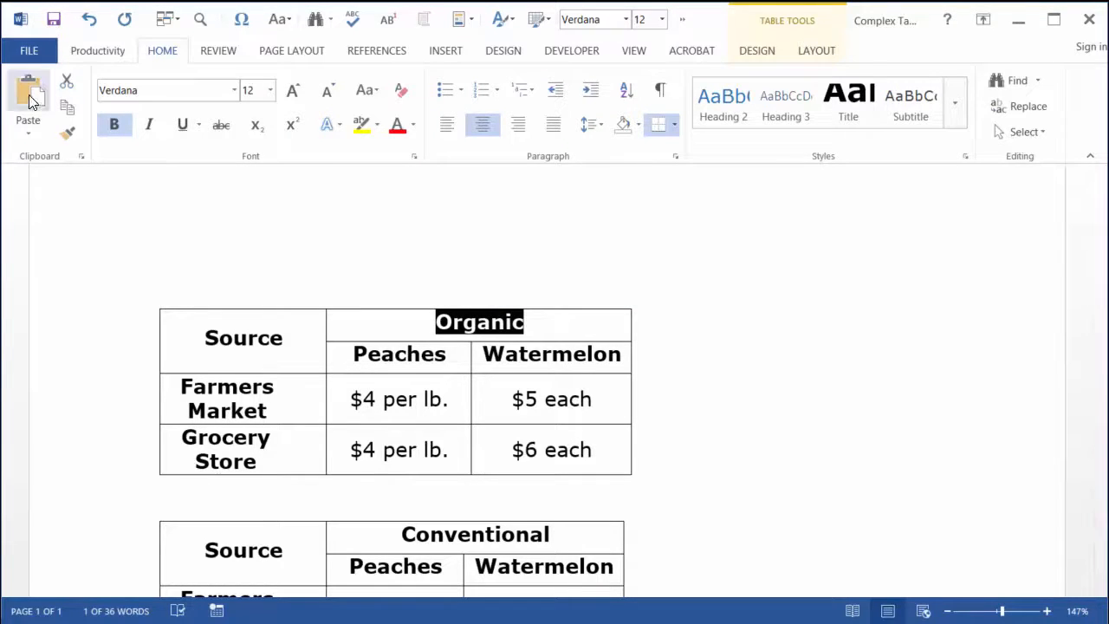
{"action": "left_click", "coordinate": [66, 81]}
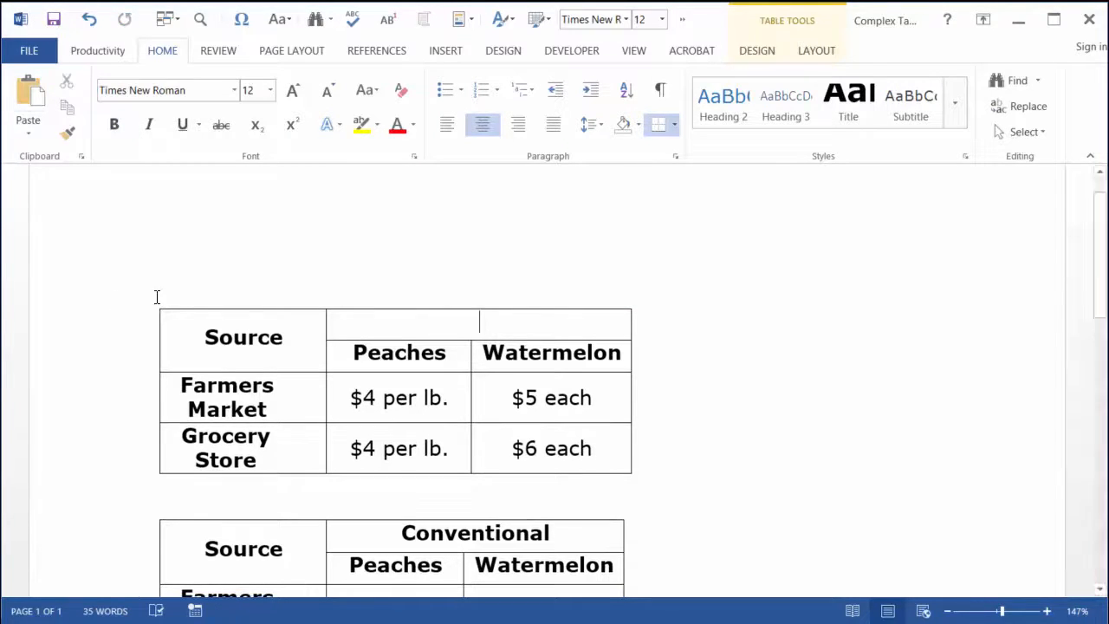
{"action": "left_click", "coordinate": [165, 291]}
{"action": "left_click", "coordinate": [28, 90]}
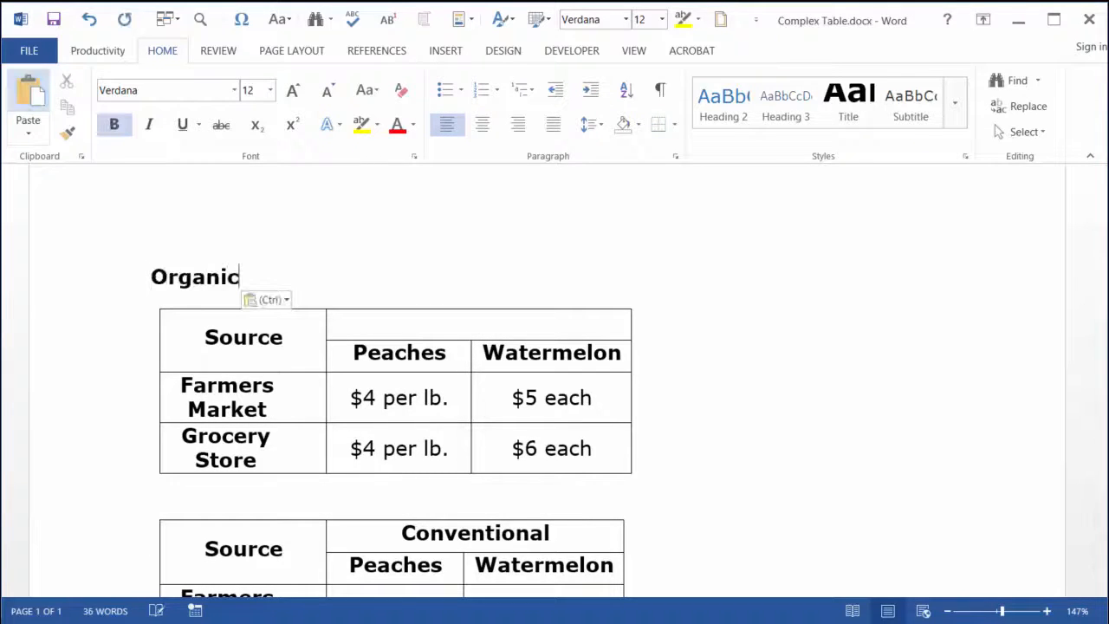
{"action": "double_click", "coordinate": [180, 275]}
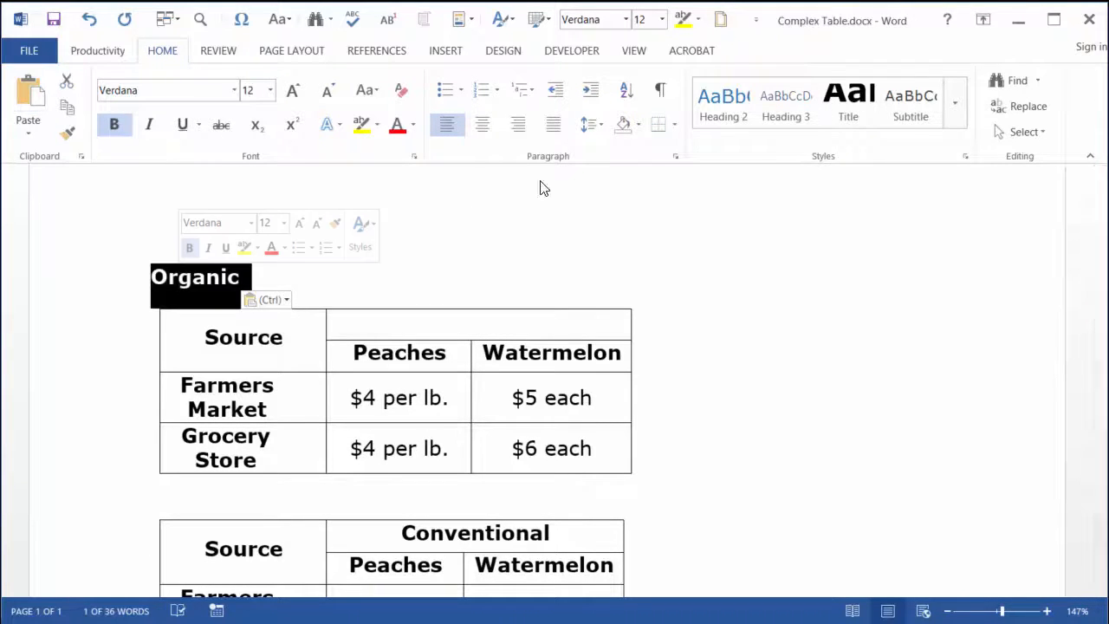
{"action": "left_click", "coordinate": [725, 112]}
{"action": "left_click", "coordinate": [726, 112]}
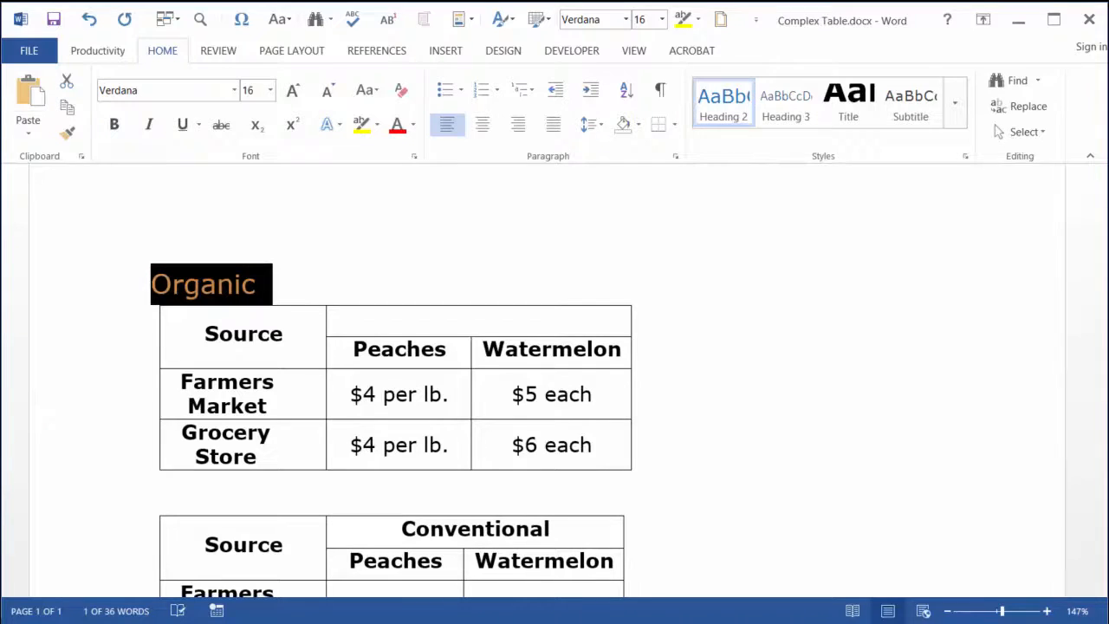
Move the word "Conventional" out of the second table onto the line above it and apply the Heading 2 style.
{"action": "double_click", "coordinate": [478, 531]}
{"action": "left_click", "coordinate": [66, 82]}
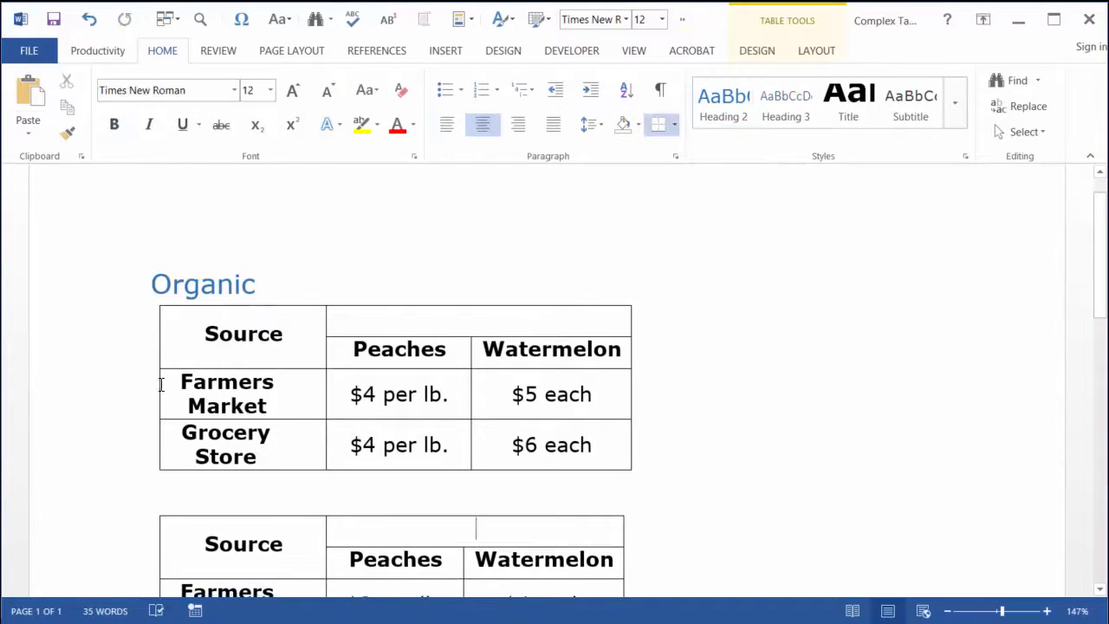
{"action": "left_click", "coordinate": [227, 487]}
{"action": "left_click", "coordinate": [29, 92]}
{"action": "triple_click", "coordinate": [220, 484]}
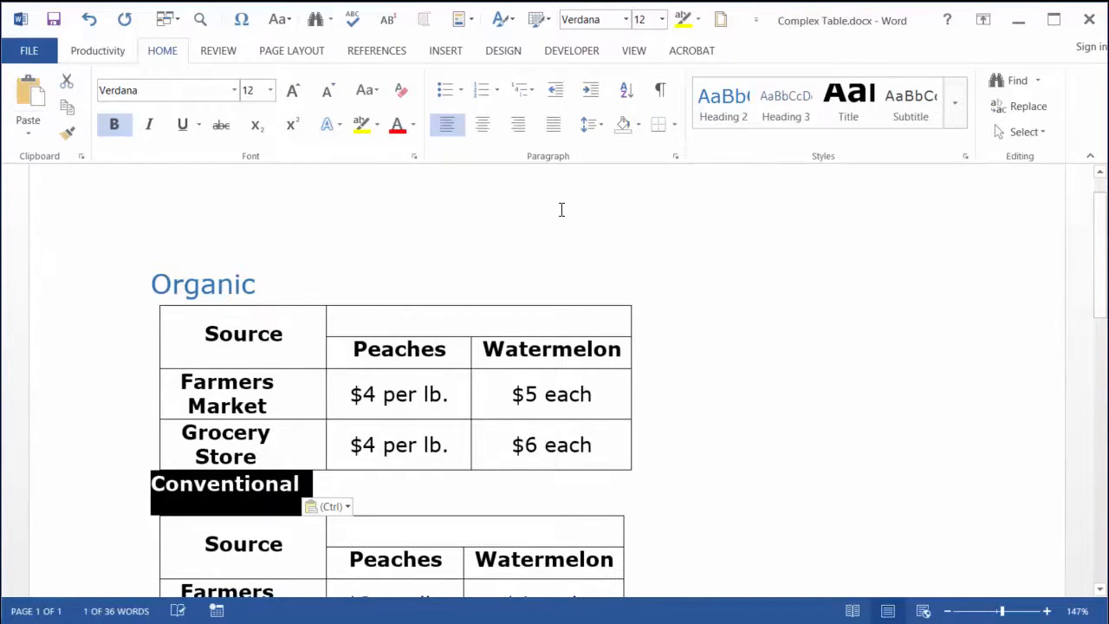
{"action": "left_click", "coordinate": [724, 103]}
{"action": "left_click", "coordinate": [643, 205]}
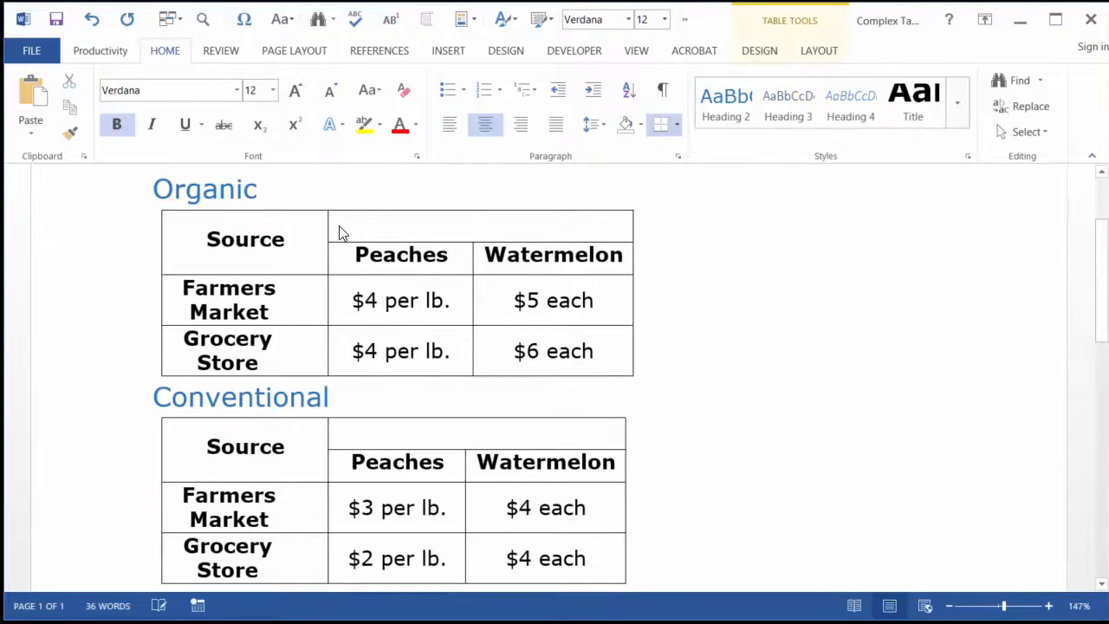
Delete the entire top row of the Organic table and paste "Source" into the first header cell.
{"action": "left_click_drag", "start_coordinate": [340, 232], "coordinate": [300, 227]}
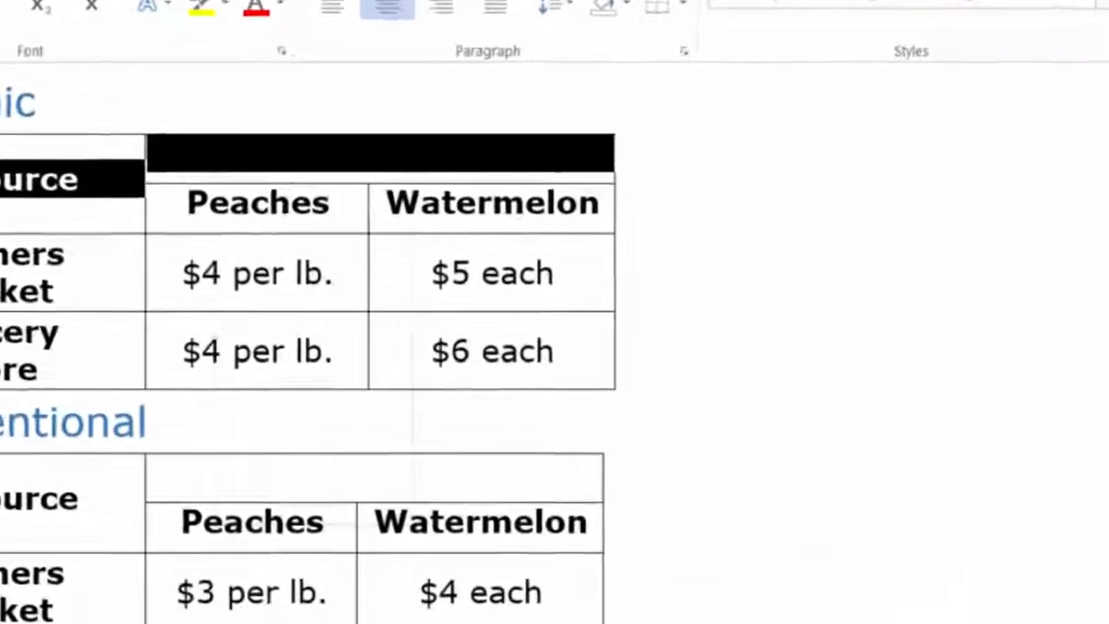
{"action": "right_click", "coordinate": [374, 231]}
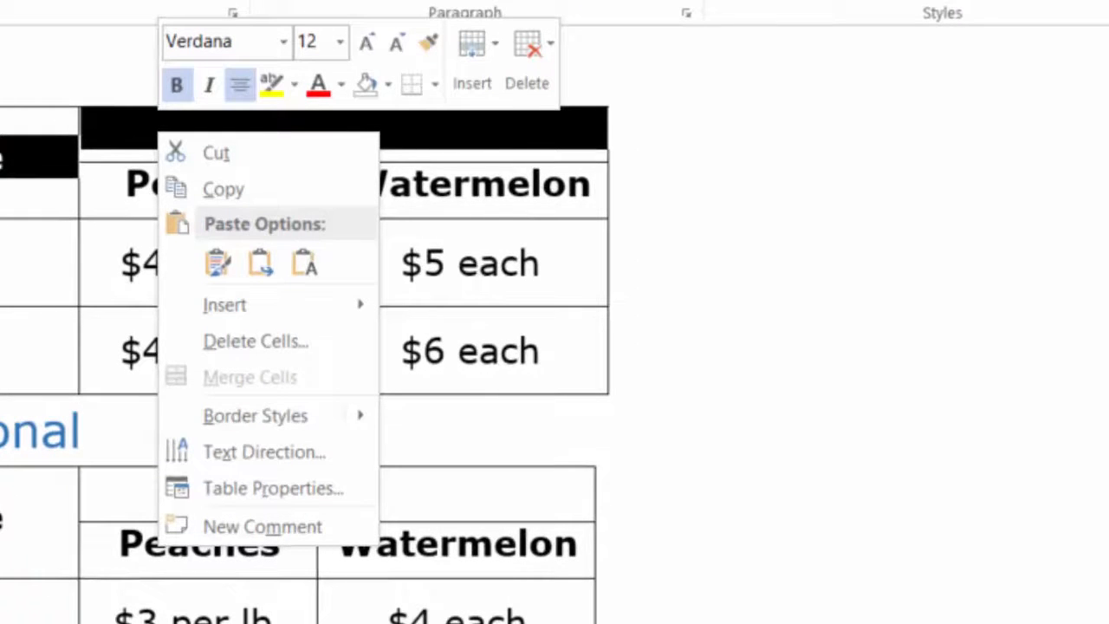
{"action": "left_click", "coordinate": [259, 341]}
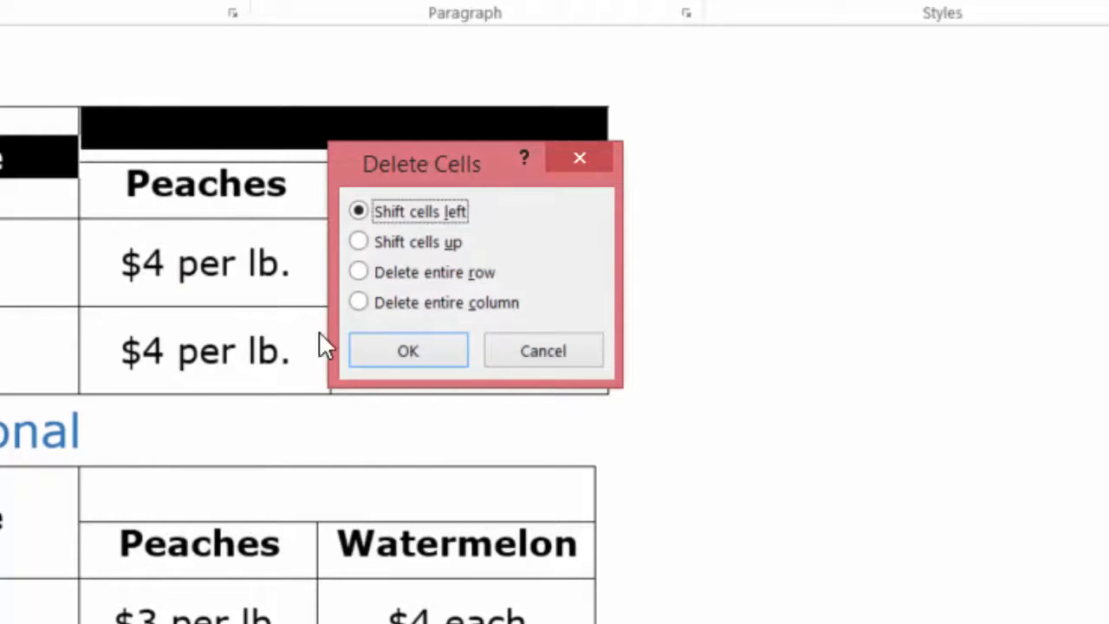
{"action": "left_click", "coordinate": [438, 272]}
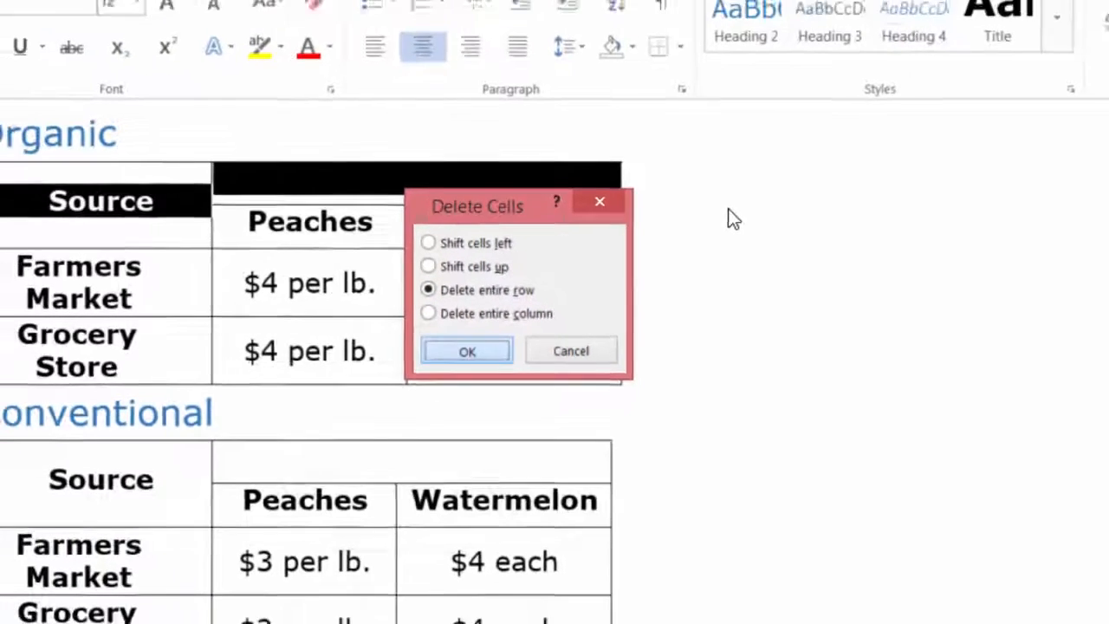
{"action": "key", "text": "Return"}
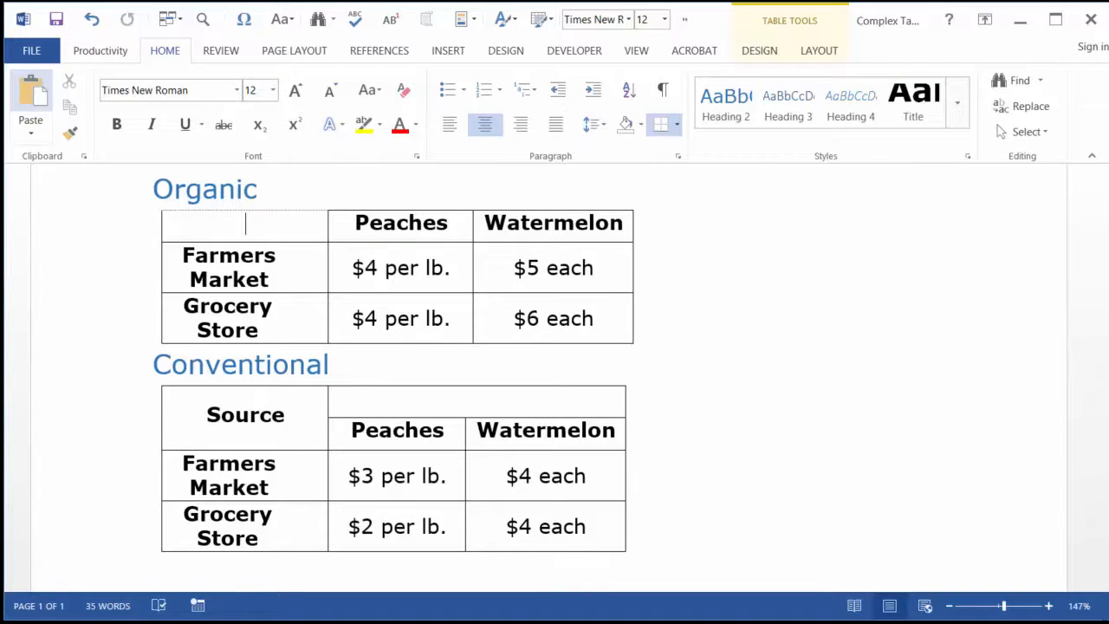
{"action": "key", "text": "ctrl+v"}
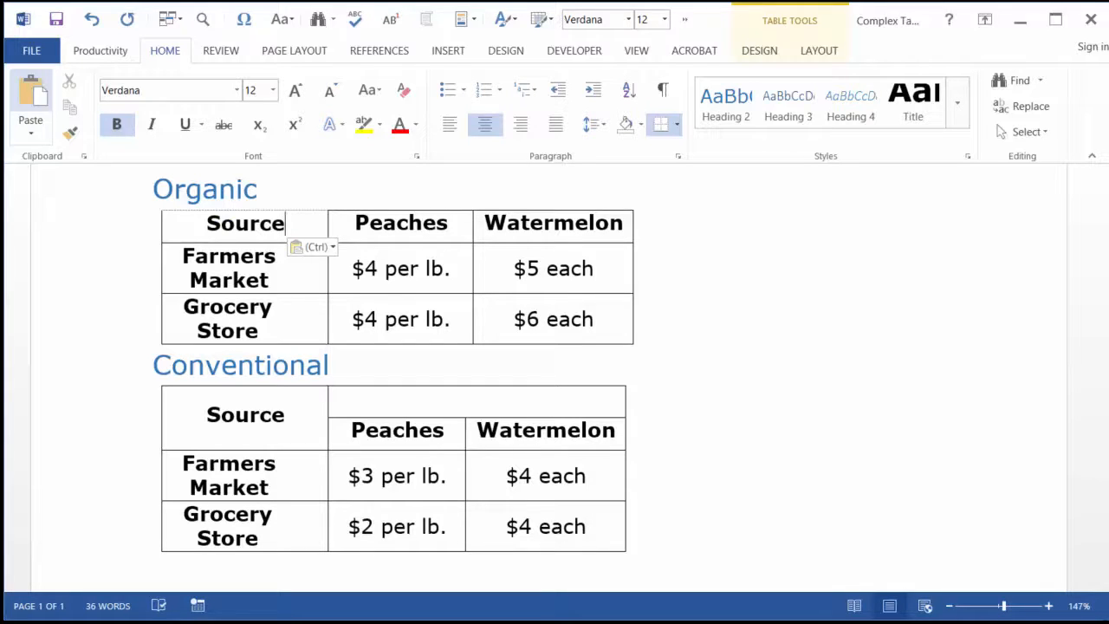
Delete the entire top row of the Conventional table and paste "Source" into the first header cell.
{"action": "left_click_drag", "start_coordinate": [563, 401], "coordinate": [249, 411]}
{"action": "right_click", "coordinate": [248, 411]}
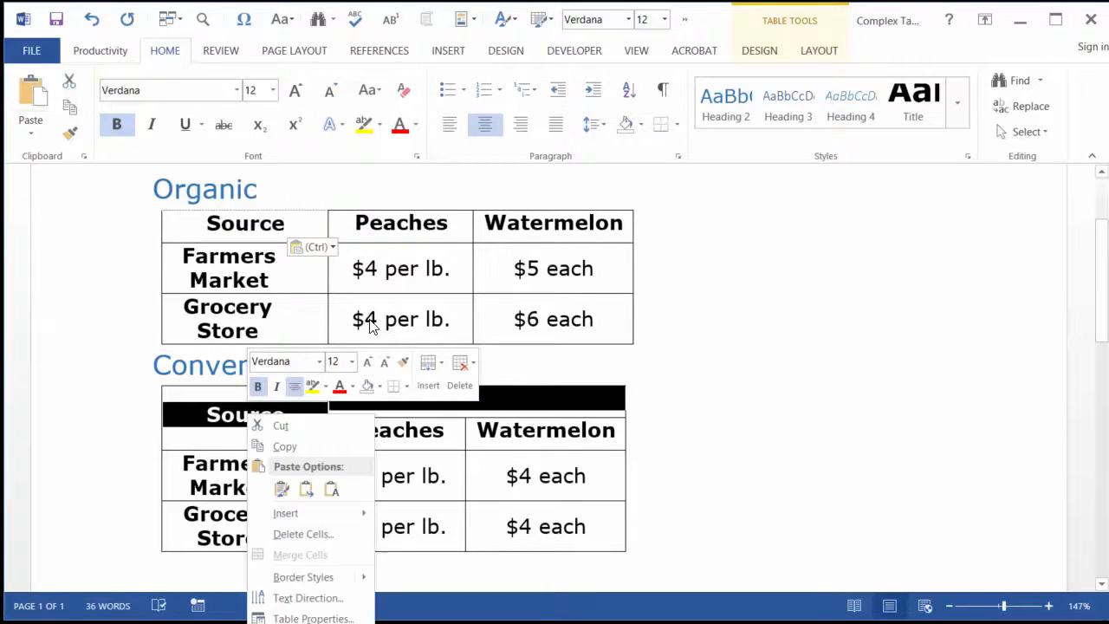
{"action": "left_click", "coordinate": [309, 532]}
{"action": "key", "text": "r"}
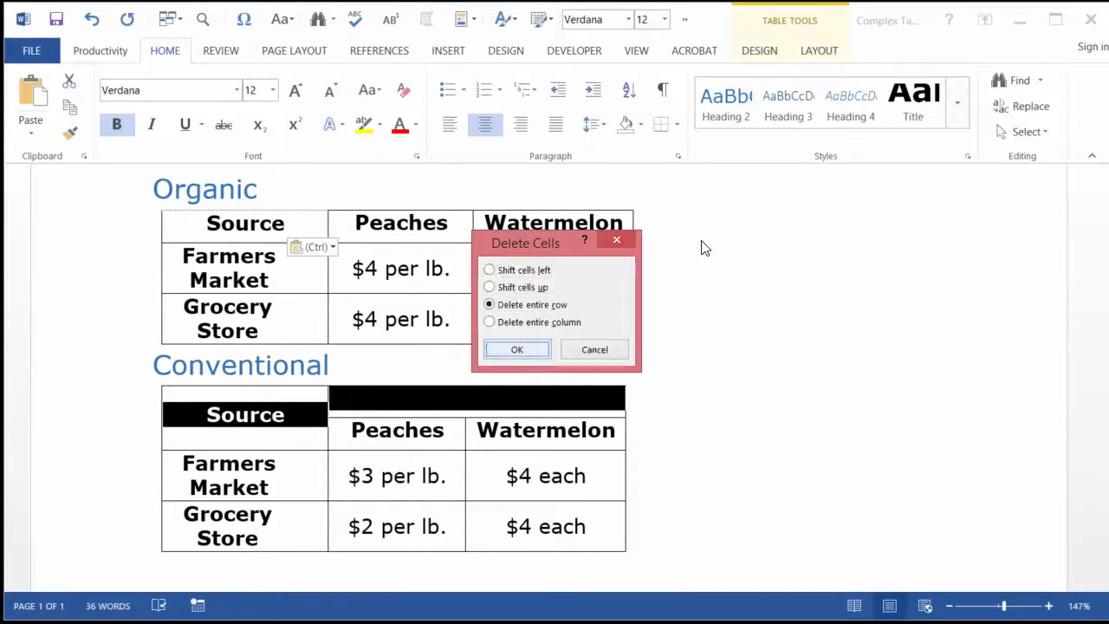
{"action": "key", "text": "Return"}
{"action": "key", "text": "ctrl+v"}
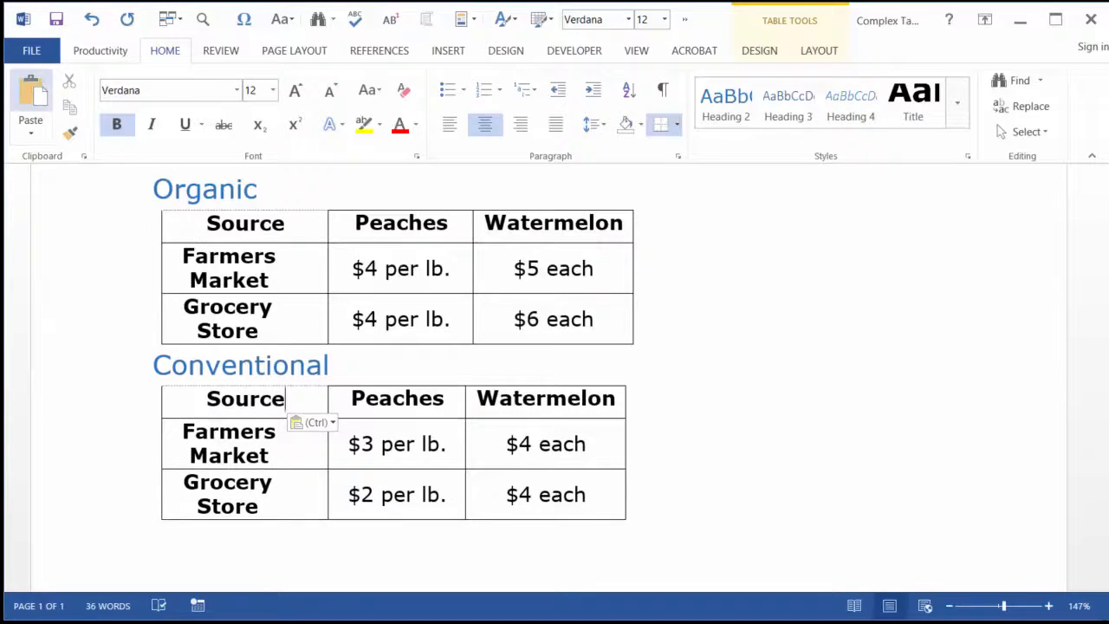
Set the Organic table's first row not to break across pages and to repeat as header row on each page.
{"action": "left_click_drag", "start_coordinate": [621, 227], "coordinate": [231, 236]}
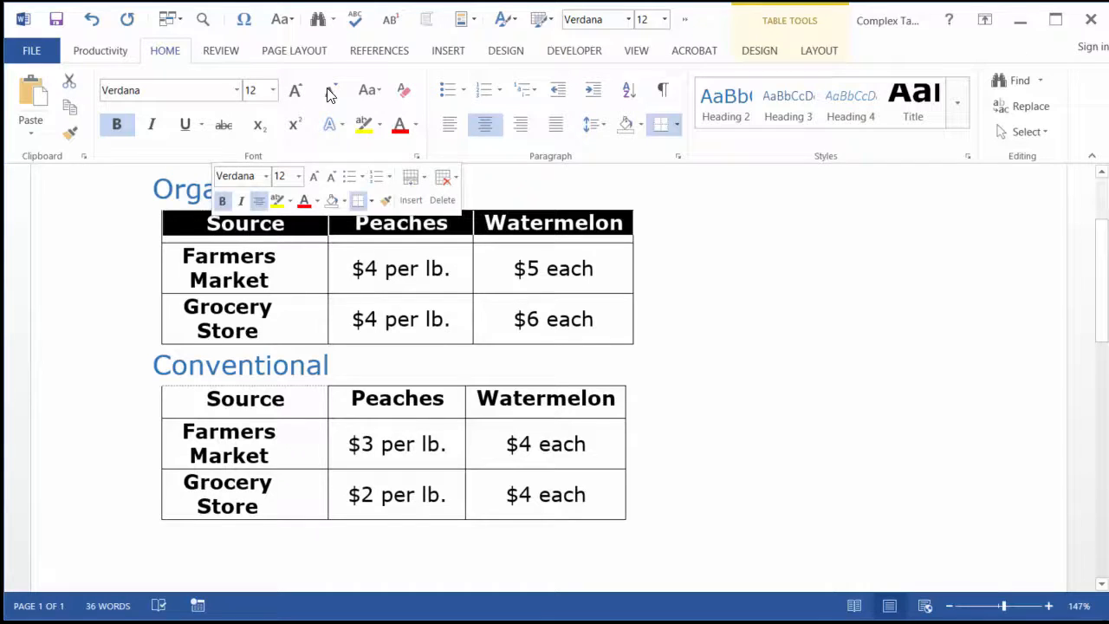
{"action": "key", "text": "shift+F10"}
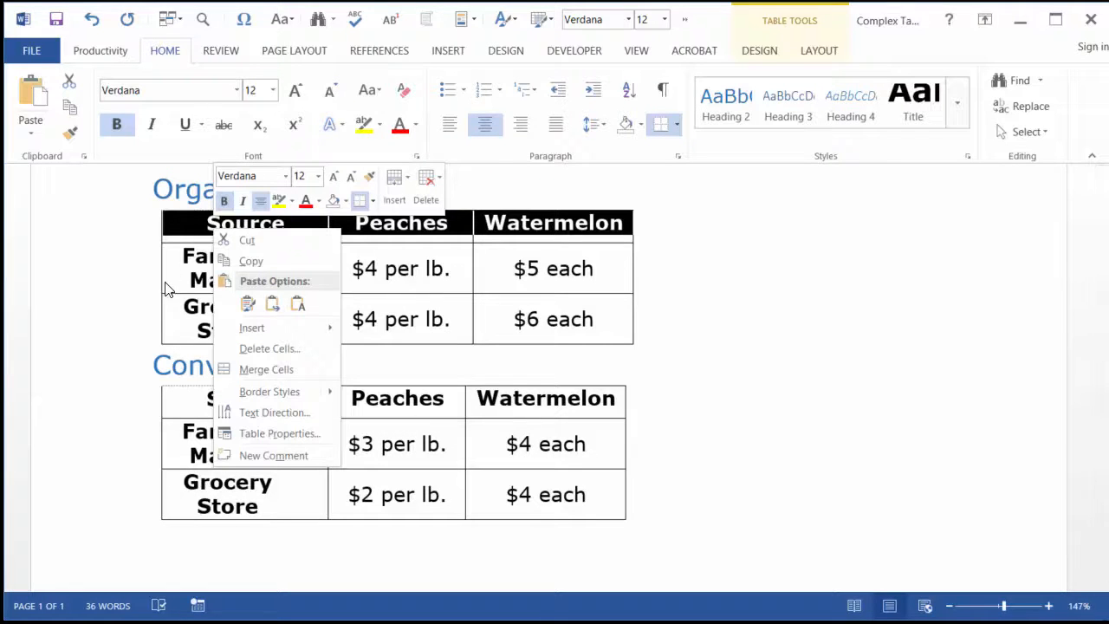
{"action": "left_click", "coordinate": [272, 429]}
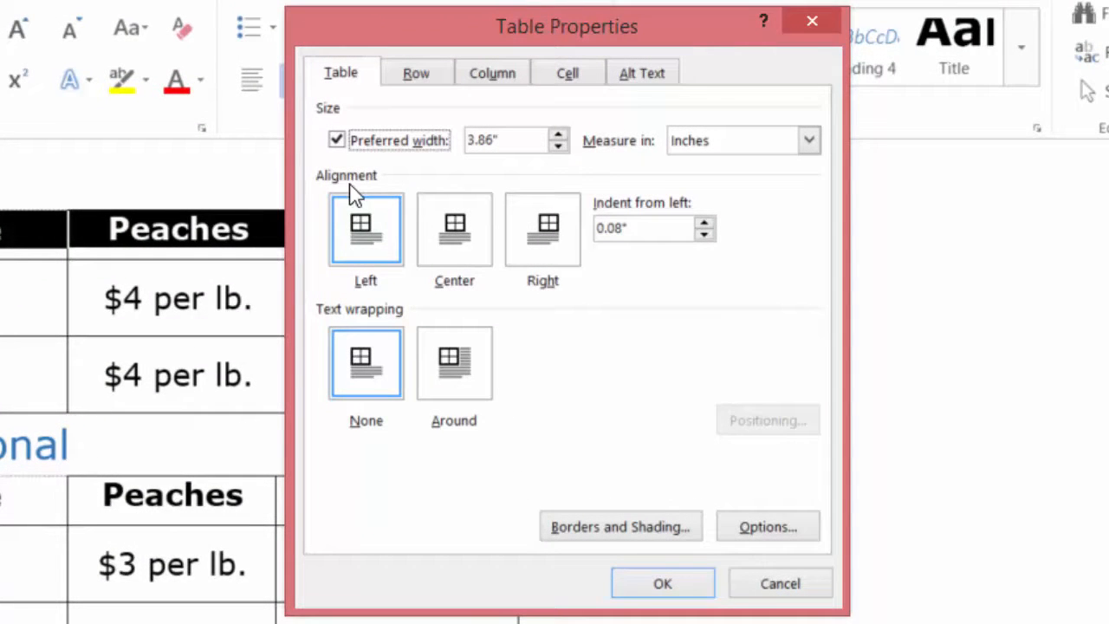
{"action": "left_click", "coordinate": [416, 75]}
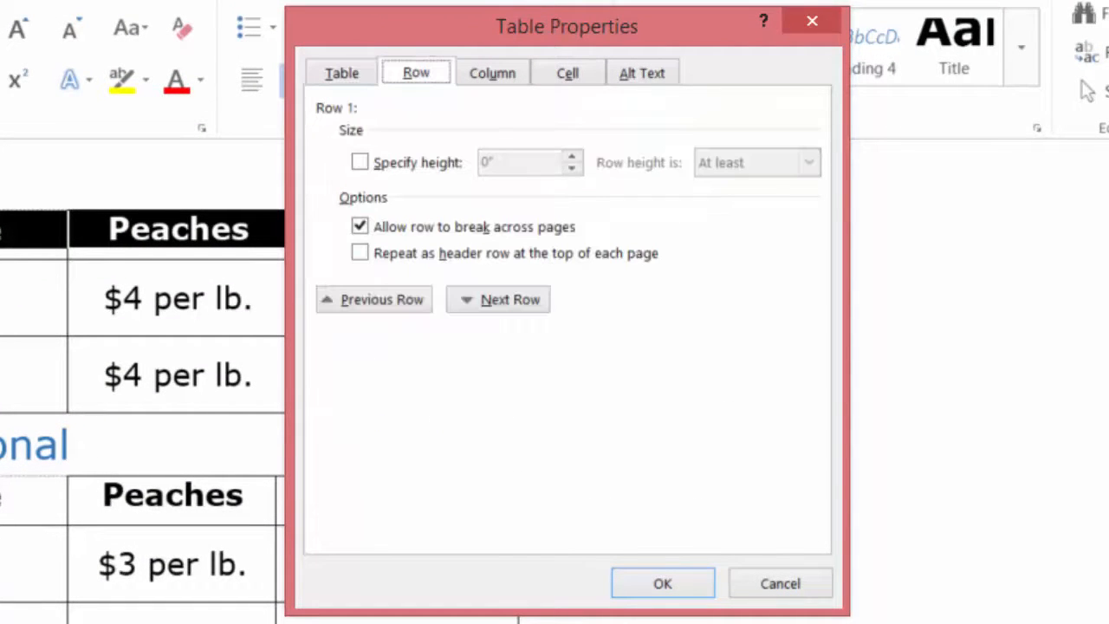
{"action": "left_click", "coordinate": [363, 227]}
{"action": "key", "text": "space"}
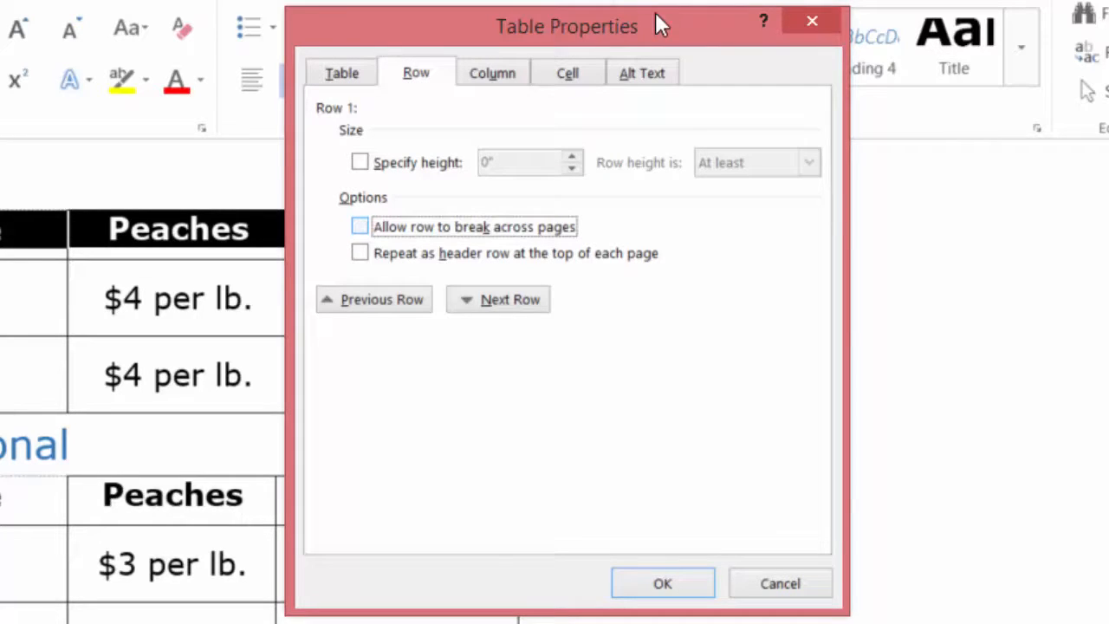
{"action": "left_click", "coordinate": [362, 252]}
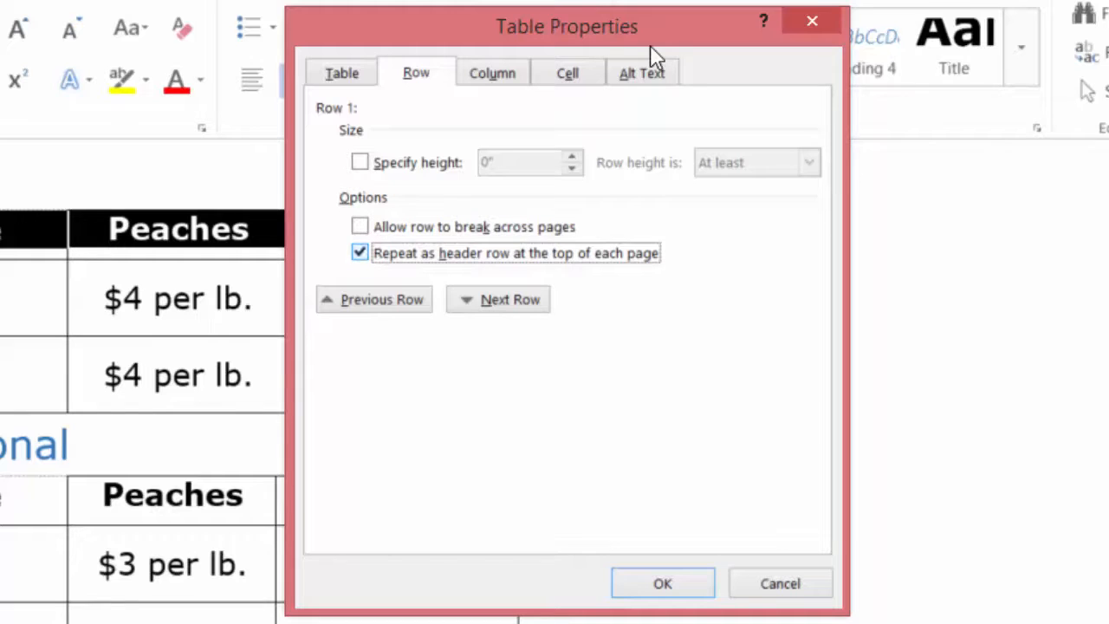
{"action": "left_click", "coordinate": [643, 587]}
{"action": "key", "text": "Return"}
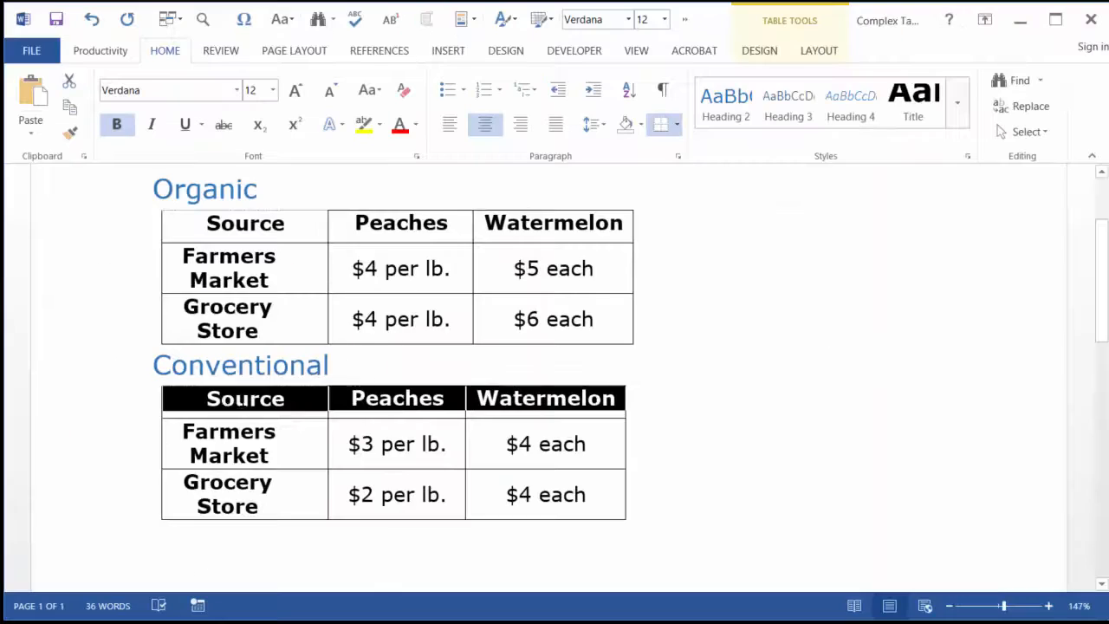
Set the Conventional table's first row not to break across pages and to repeat as header row on each page.
{"action": "right_click", "coordinate": [86, 354]}
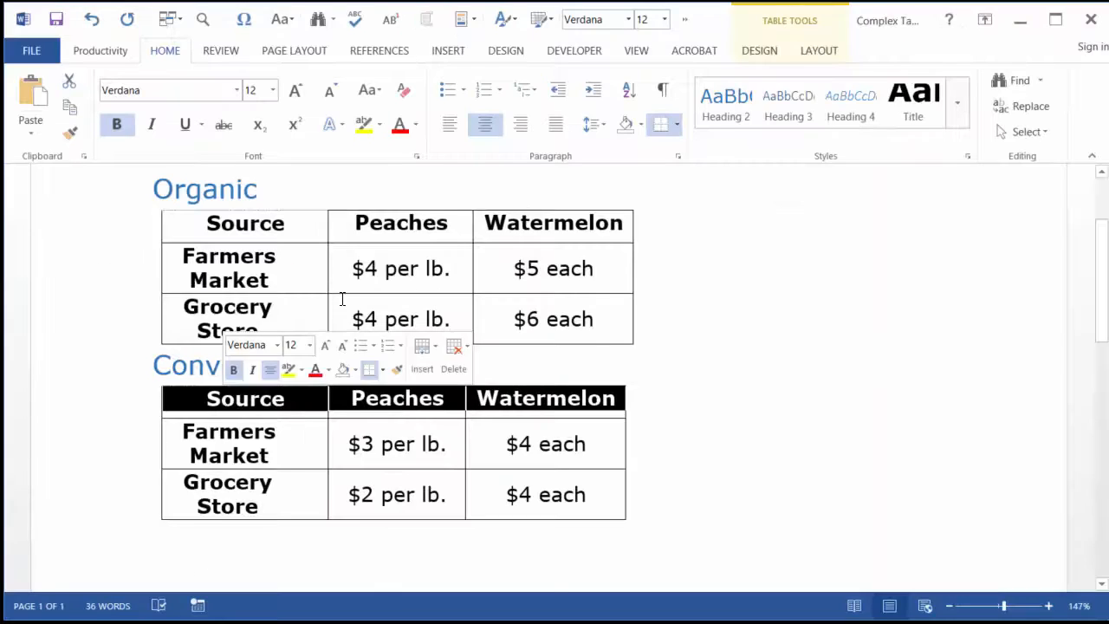
{"action": "left_click", "coordinate": [310, 601]}
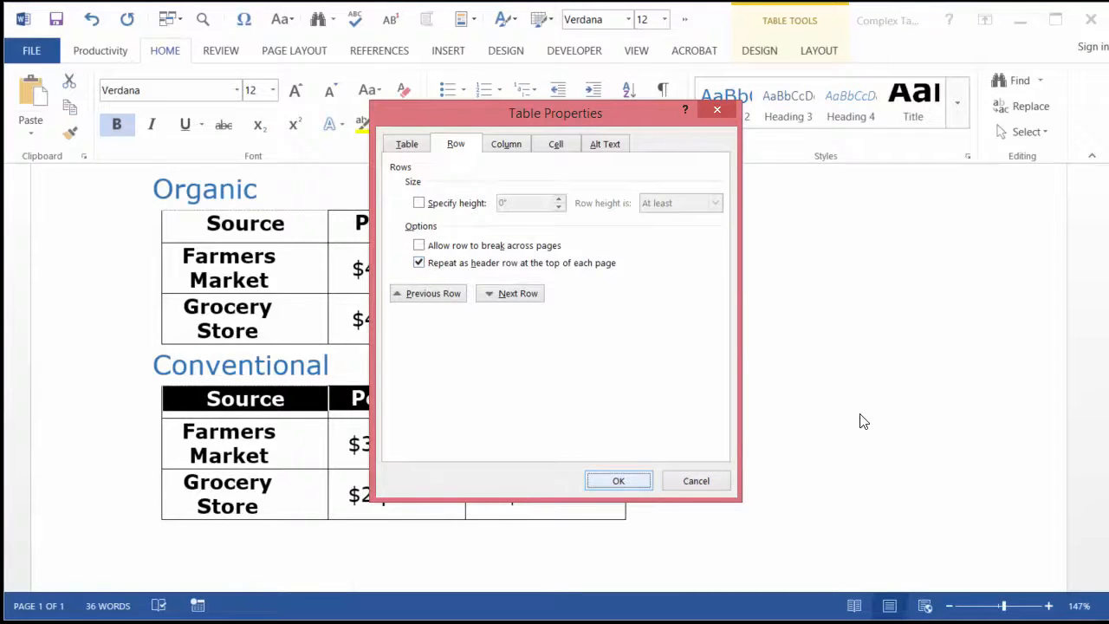
{"action": "key", "text": "Return"}
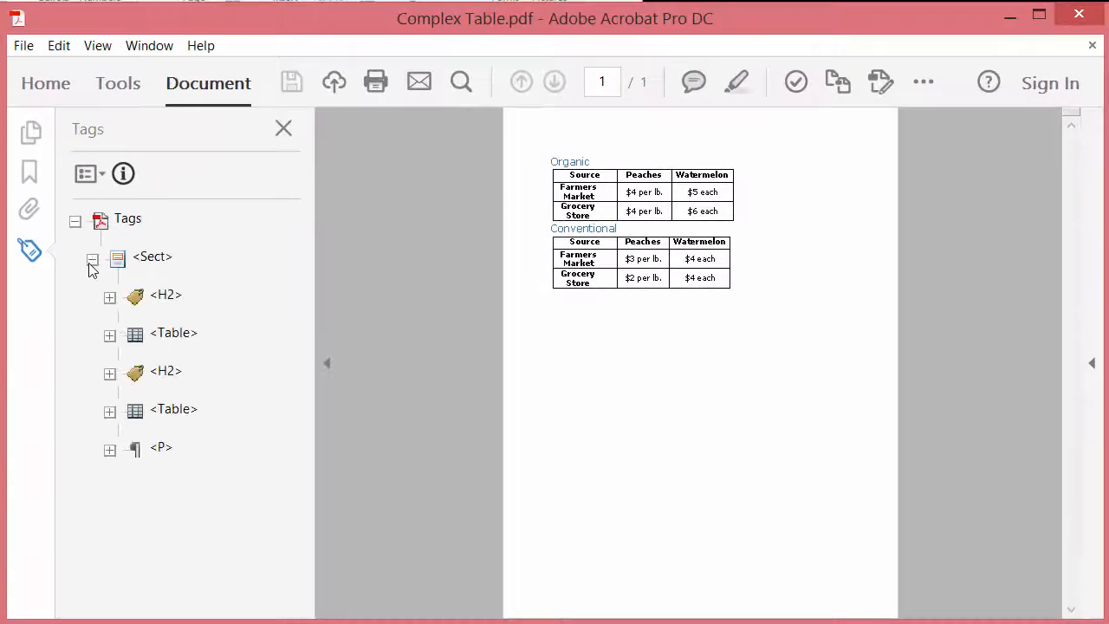
Switch to Complex Table.pdf in Acrobat and change the Organic table's Farmers Market cell tag to TH.
{"action": "left_click", "coordinate": [109, 335]}
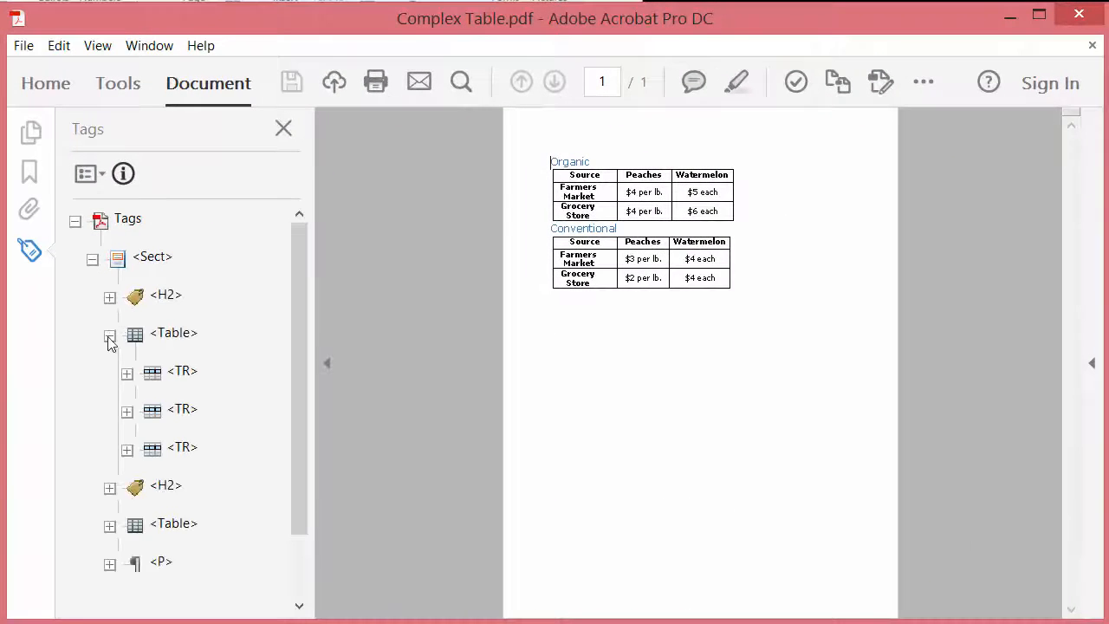
{"action": "left_click", "coordinate": [127, 411]}
{"action": "left_click", "coordinate": [203, 448]}
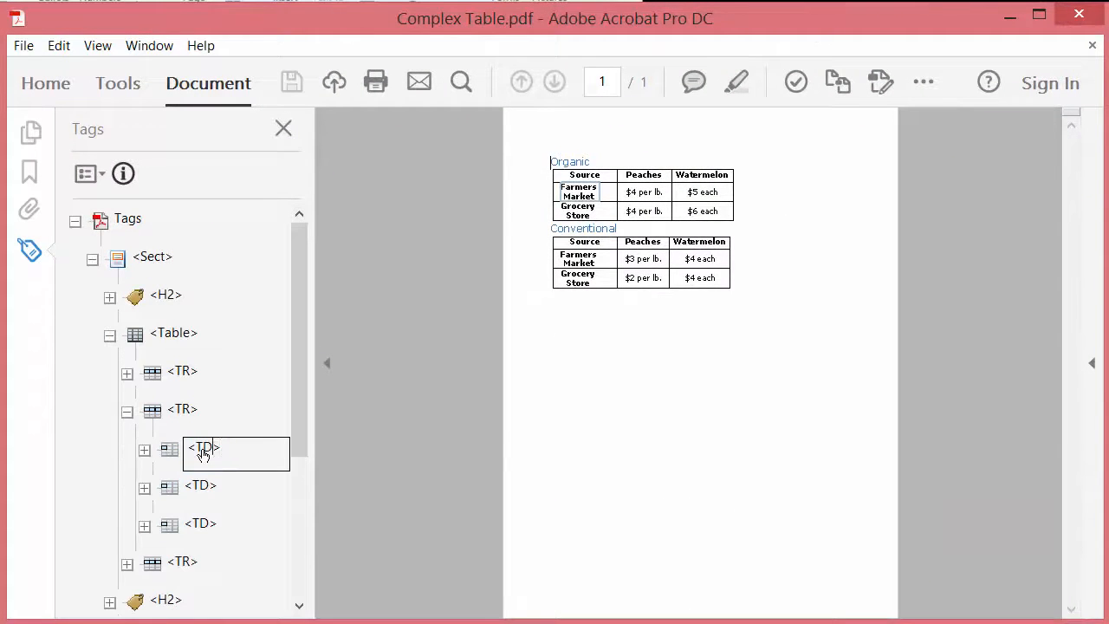
{"action": "key", "text": "Return"}
{"action": "left_click", "coordinate": [127, 412]}
Change the tag of the Grocery Store cell in the Organic table to TH.
{"action": "left_click", "coordinate": [126, 450]}
{"action": "double_click", "coordinate": [206, 487]}
{"action": "left_click", "coordinate": [207, 487]}
{"action": "key", "text": "BackSpace"}
{"action": "type", "text": "H"}
{"action": "key", "text": "Return"}
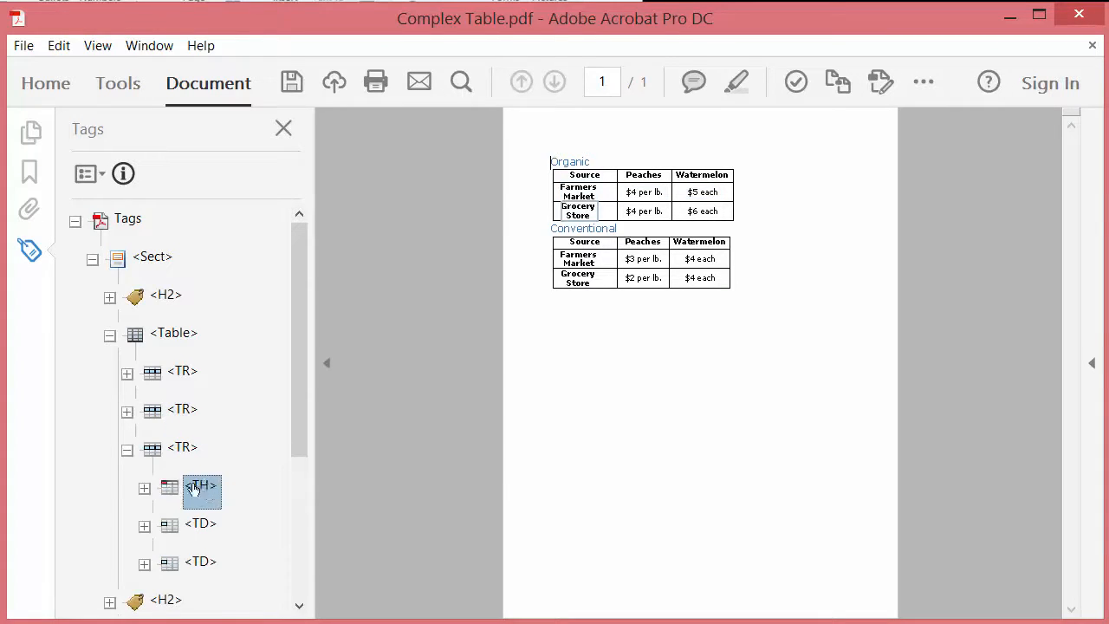
{"action": "left_click", "coordinate": [126, 450]}
Change the tag of the Farmers Market cell in the Conventional table to TH.
{"action": "left_click", "coordinate": [109, 526]}
{"action": "left_click", "coordinate": [127, 602]}
{"action": "scroll", "coordinate": [222, 443], "scroll_direction": "down", "scroll_amount": 5}
{"action": "left_click", "coordinate": [202, 288]}
{"action": "left_click", "coordinate": [202, 288]}
{"action": "key", "text": "Delete"}
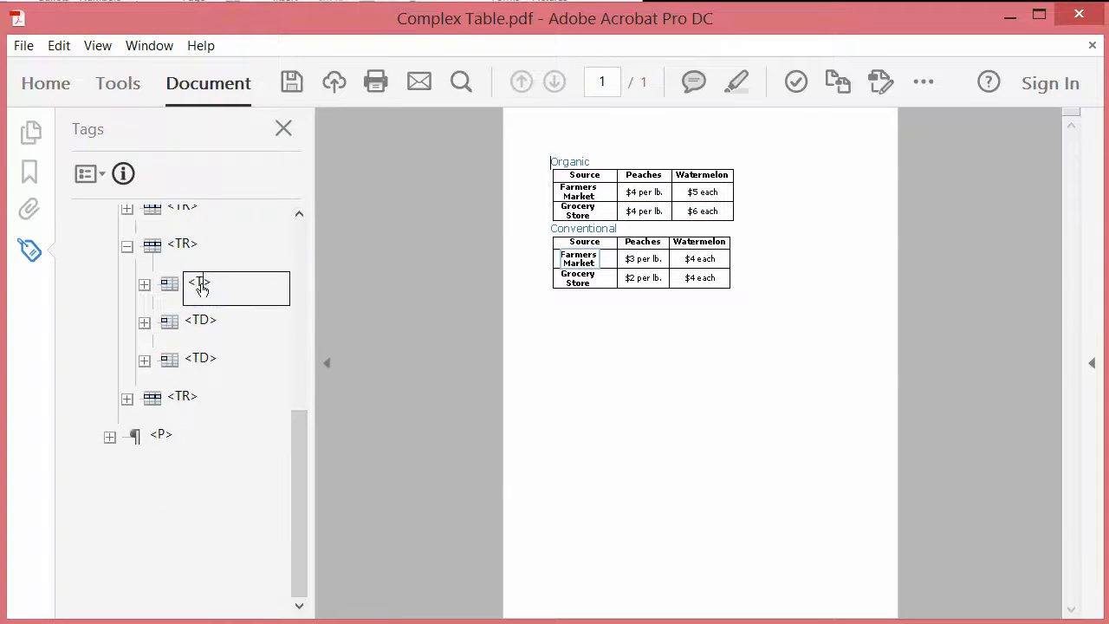
{"action": "type", "text": "H"}
{"action": "key", "text": "Return"}
{"action": "left_click", "coordinate": [129, 247]}
Change the tag of the Grocery Store cell in the Conventional table to TH.
{"action": "left_click", "coordinate": [129, 426]}
{"action": "triple_click", "coordinate": [204, 462]}
{"action": "key", "text": "Delete"}
{"action": "type", "text": "H"}
{"action": "key", "text": "Return"}
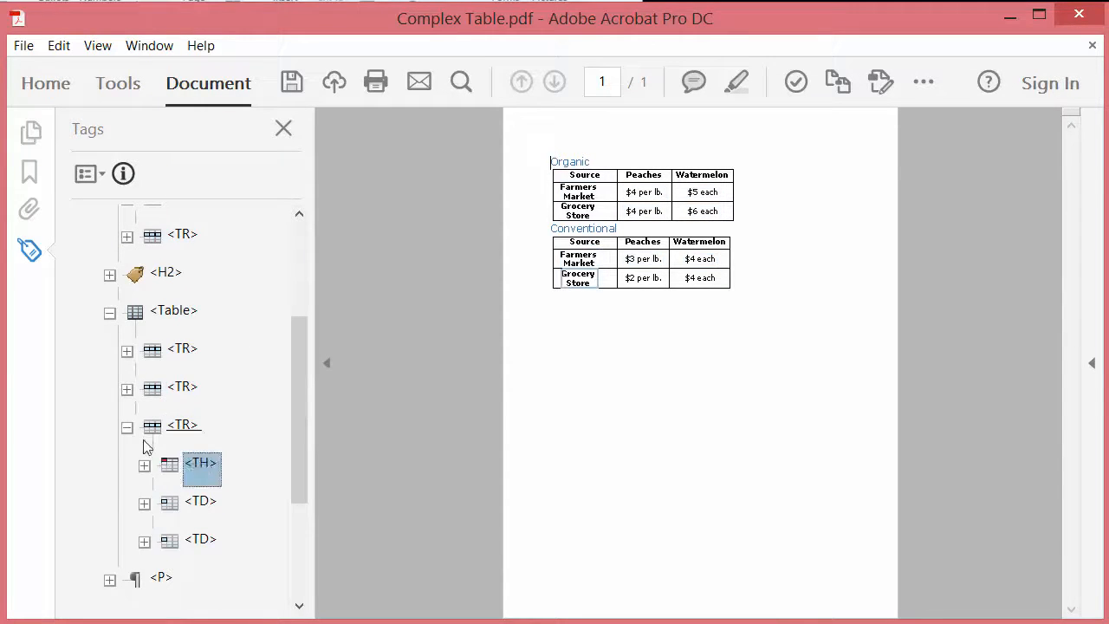
{"action": "left_click", "coordinate": [126, 427]}
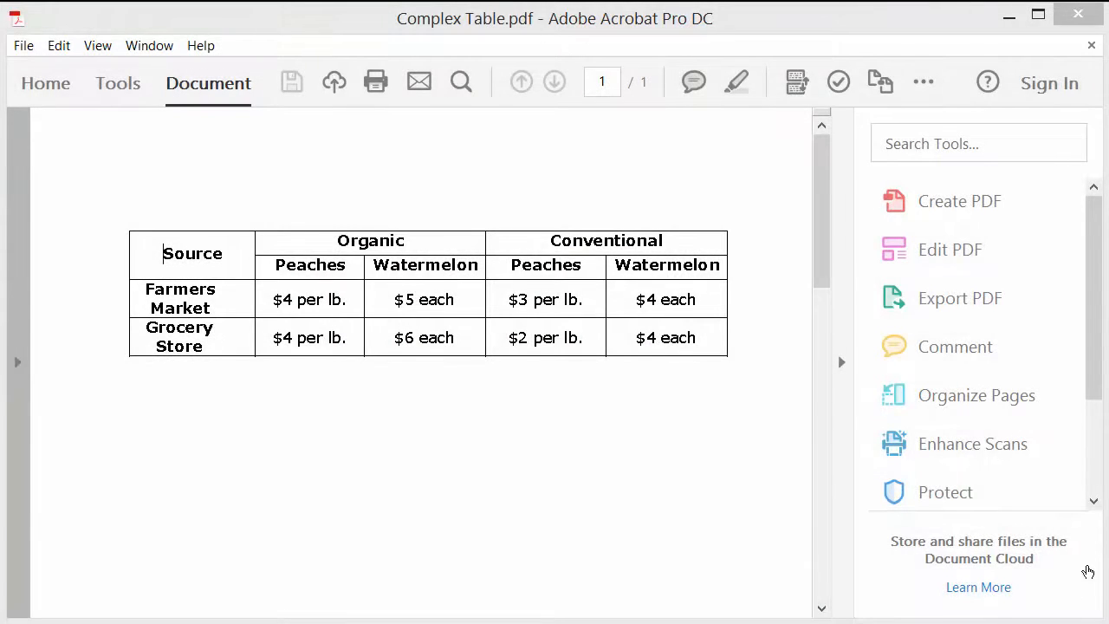
In the PDF with the merged-header table, start the accessibility Reading Order tool and open the table in the Table Editor.
{"action": "left_click", "coordinate": [1090, 484]}
{"action": "left_click", "coordinate": [981, 491]}
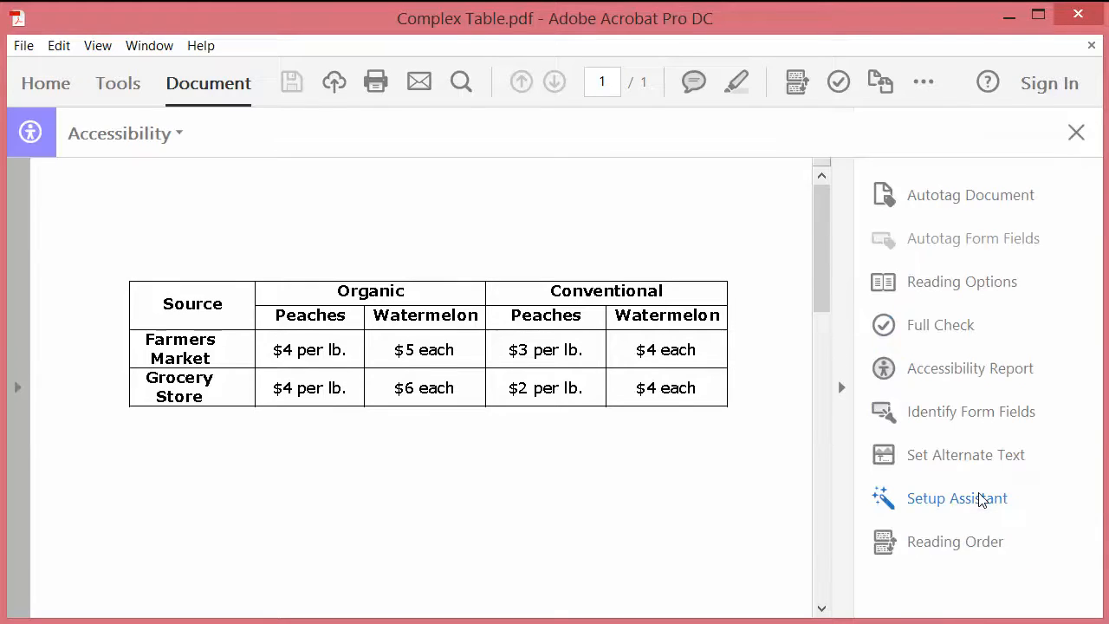
{"action": "left_click", "coordinate": [954, 546]}
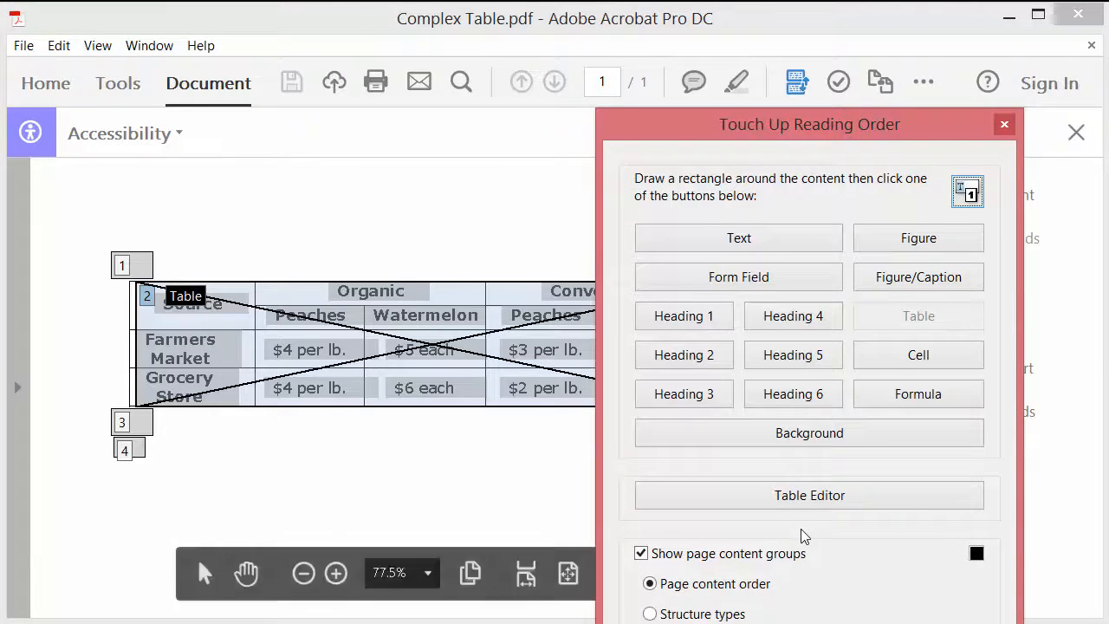
{"action": "left_click", "coordinate": [812, 504]}
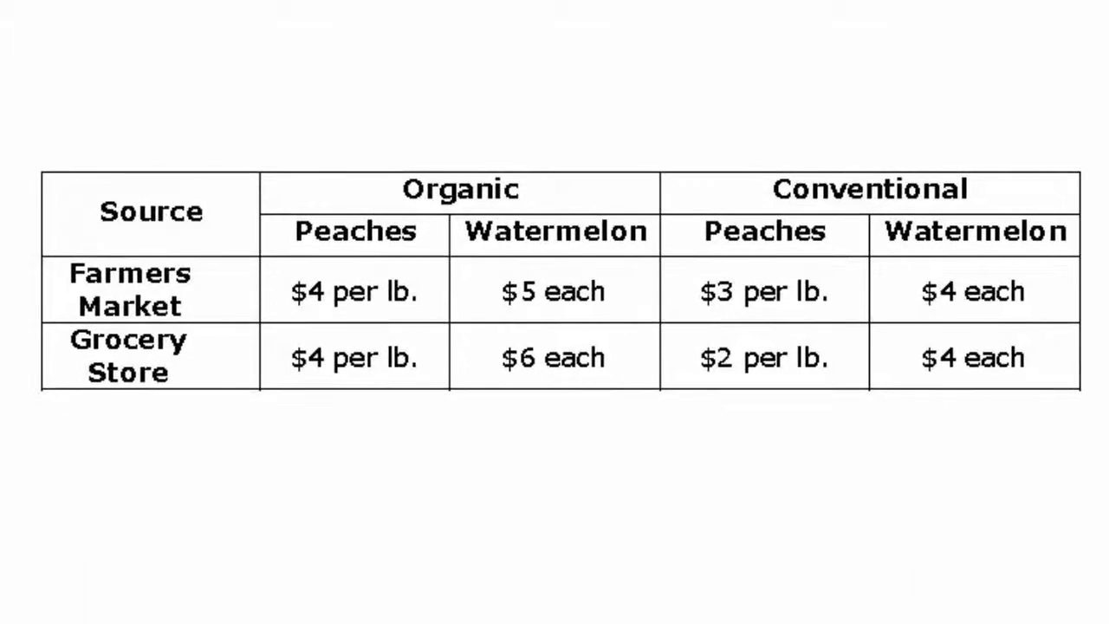
{"action": "left_click_drag", "start_coordinate": [453, 191], "coordinate": [456, 371]}
{"action": "mouse_move", "coordinate": [478, 314]}
{"action": "left_mouse_down"}
{"action": "mouse_move", "coordinate": [467, 367]}
{"action": "mouse_move", "coordinate": [427, 327]}
{"action": "left_mouse_up"}
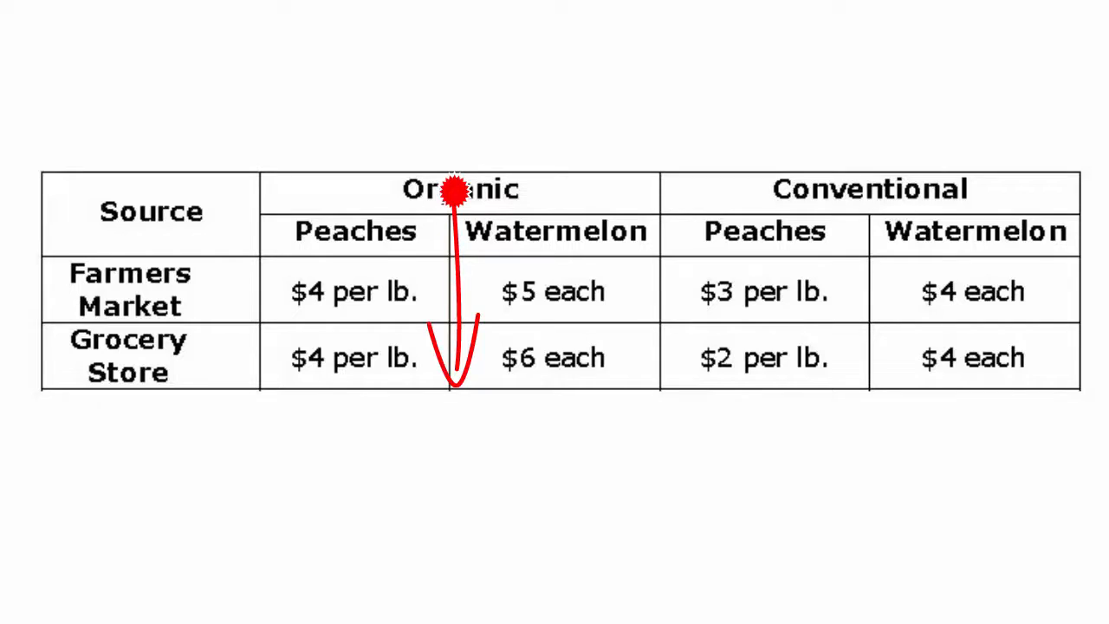
{"action": "key", "text": "Escape"}
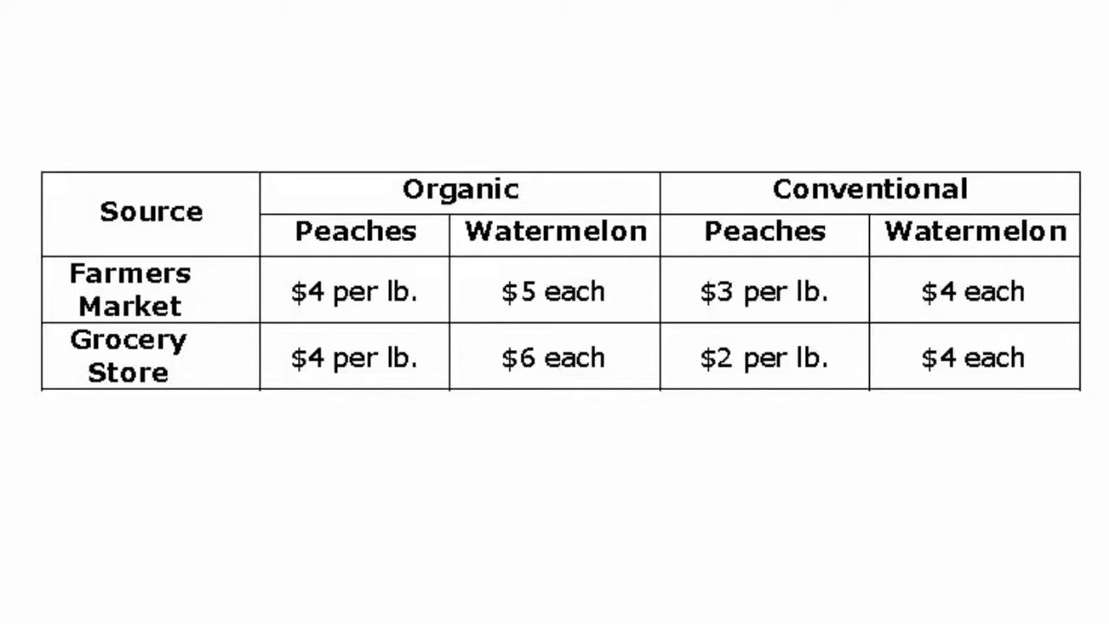
{"action": "mouse_move", "coordinate": [161, 354]}
{"action": "left_mouse_down"}
{"action": "mouse_move", "coordinate": [681, 349]}
{"action": "mouse_move", "coordinate": [844, 368]}
{"action": "mouse_move", "coordinate": [708, 379]}
{"action": "left_mouse_up"}
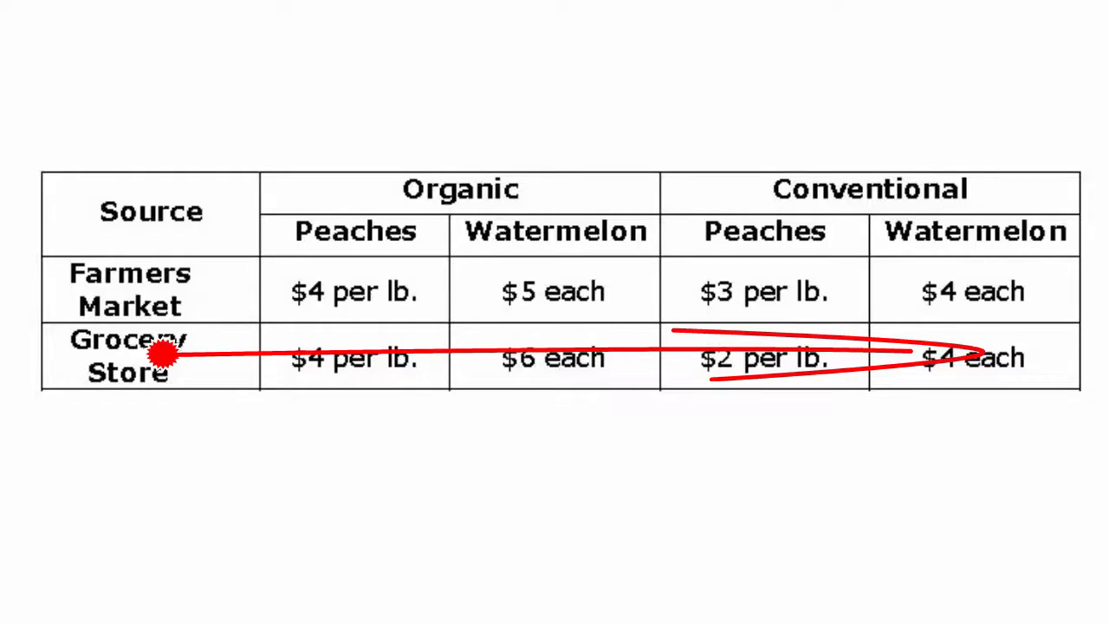
{"action": "key", "text": "Escape"}
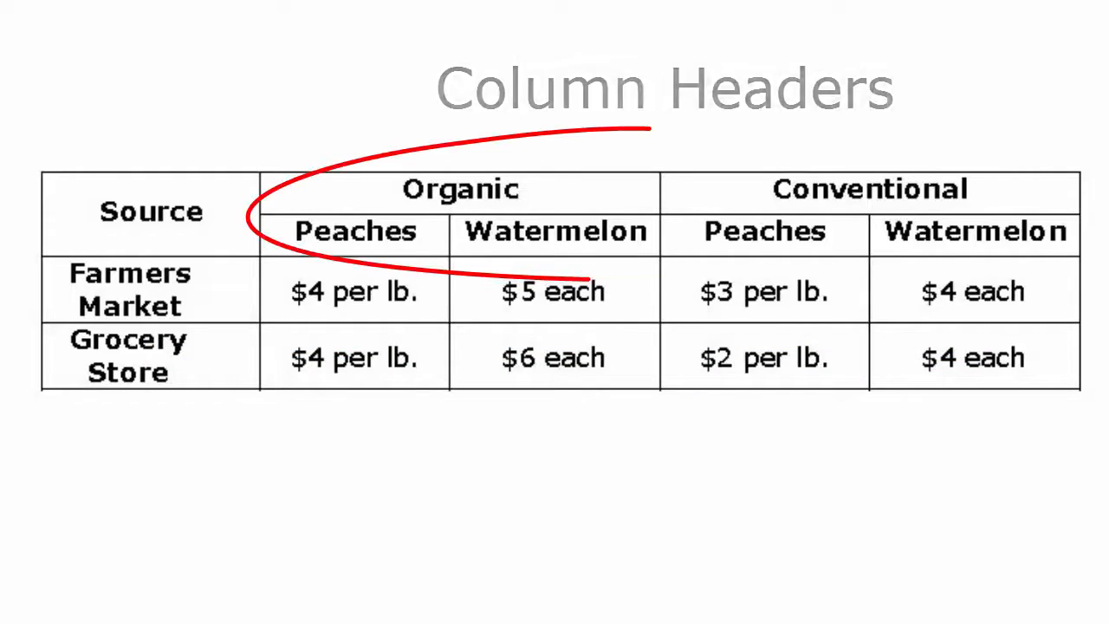
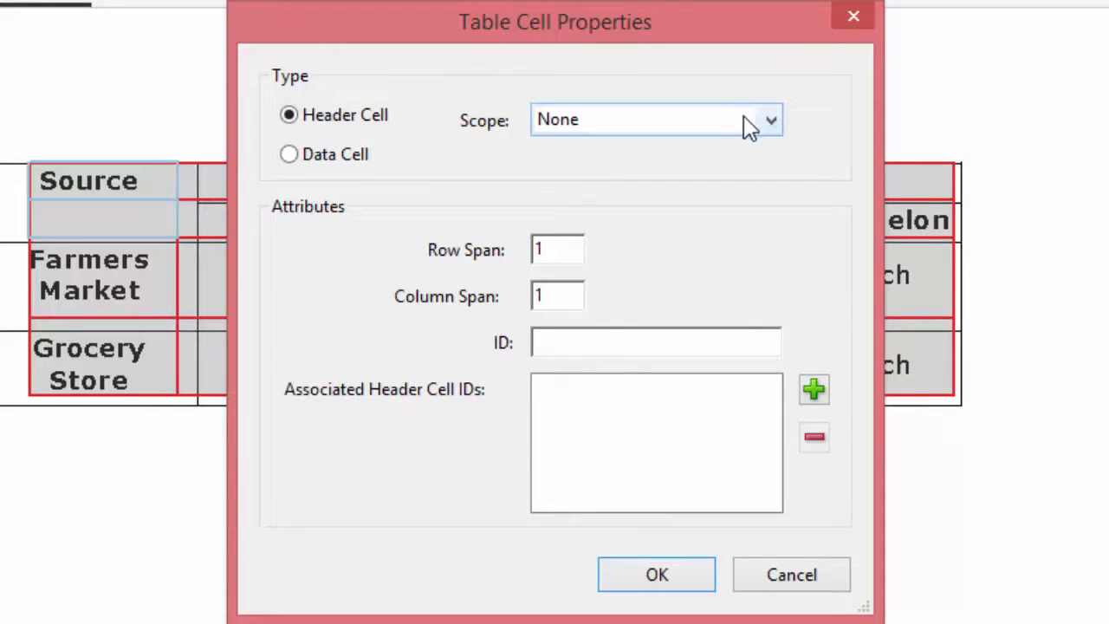
Set the Source header cell's scope to Both and its row span to 2, accepting the change to the table structure.
{"action": "left_click", "coordinate": [769, 130]}
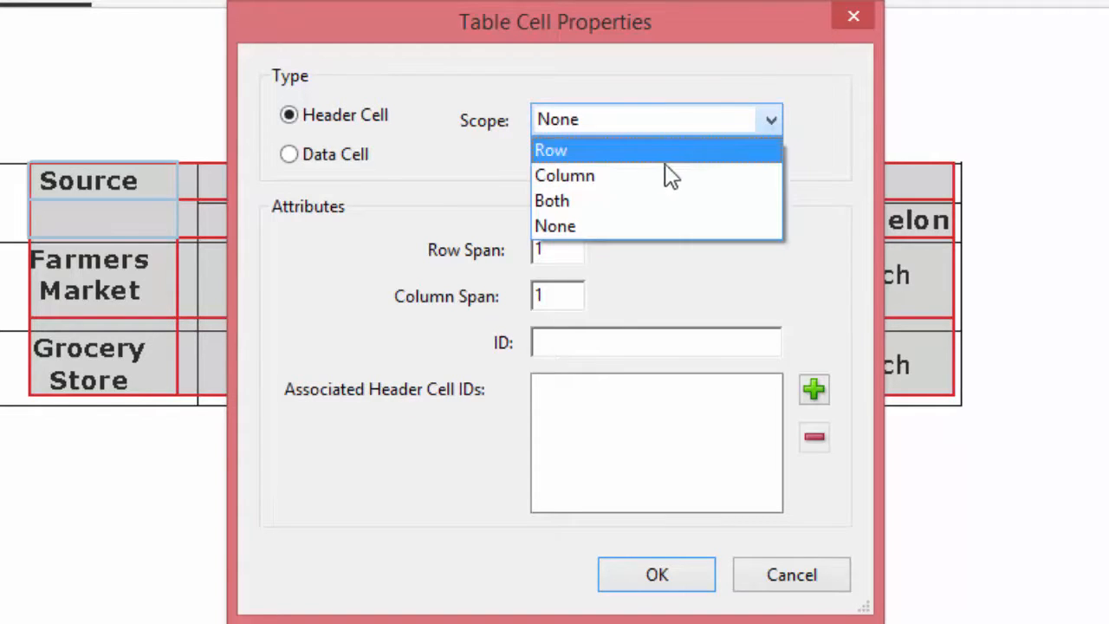
{"action": "left_click", "coordinate": [620, 206]}
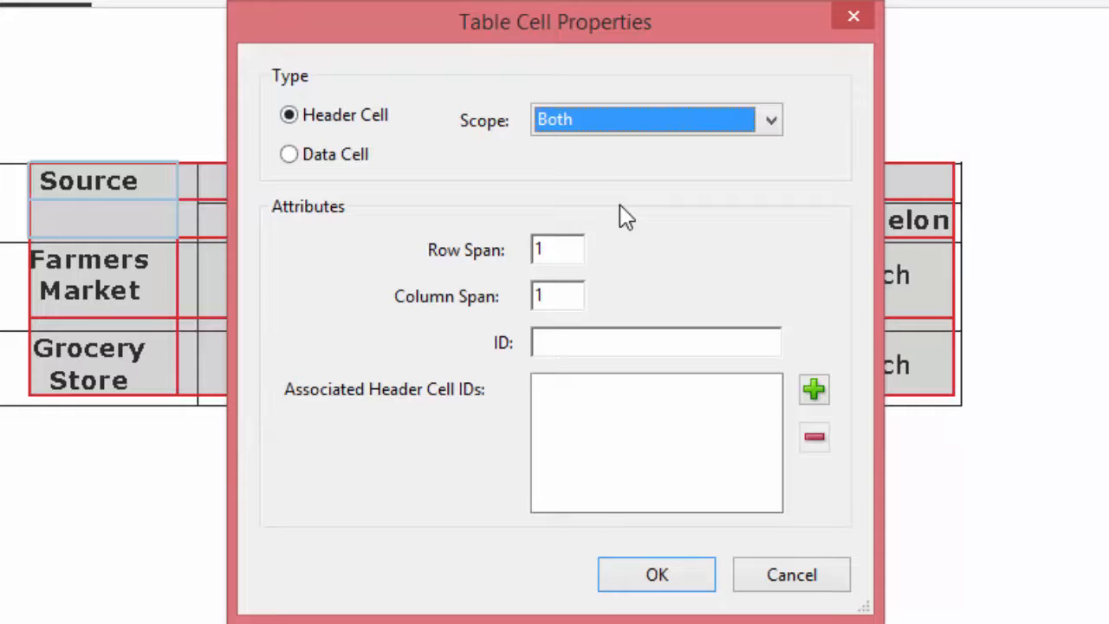
{"action": "left_click_drag", "start_coordinate": [567, 249], "coordinate": [512, 247]}
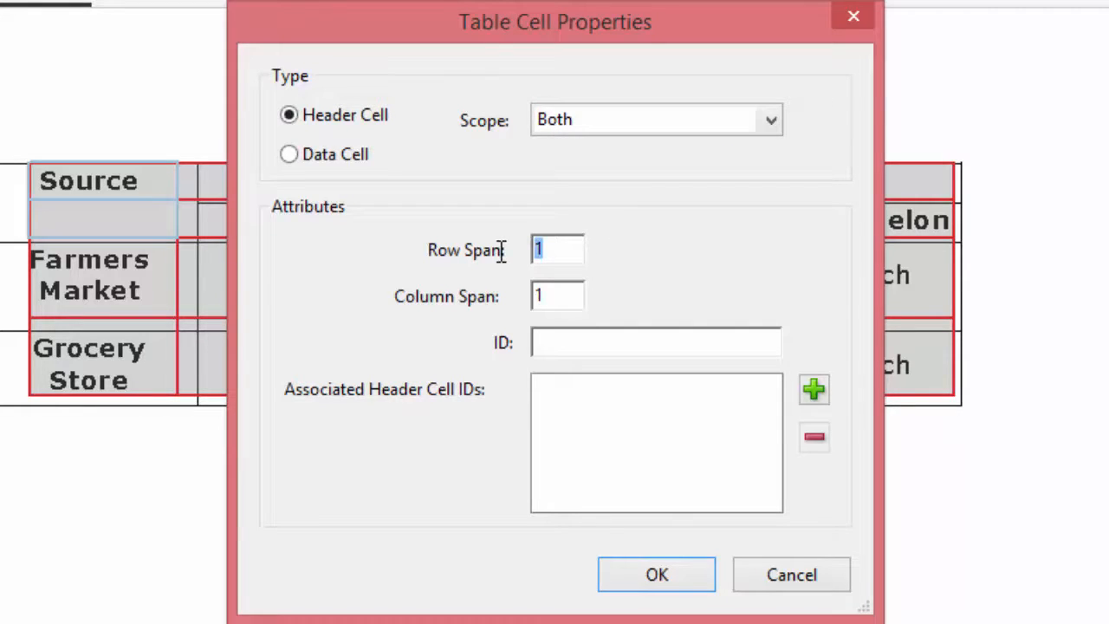
{"action": "type", "text": "2"}
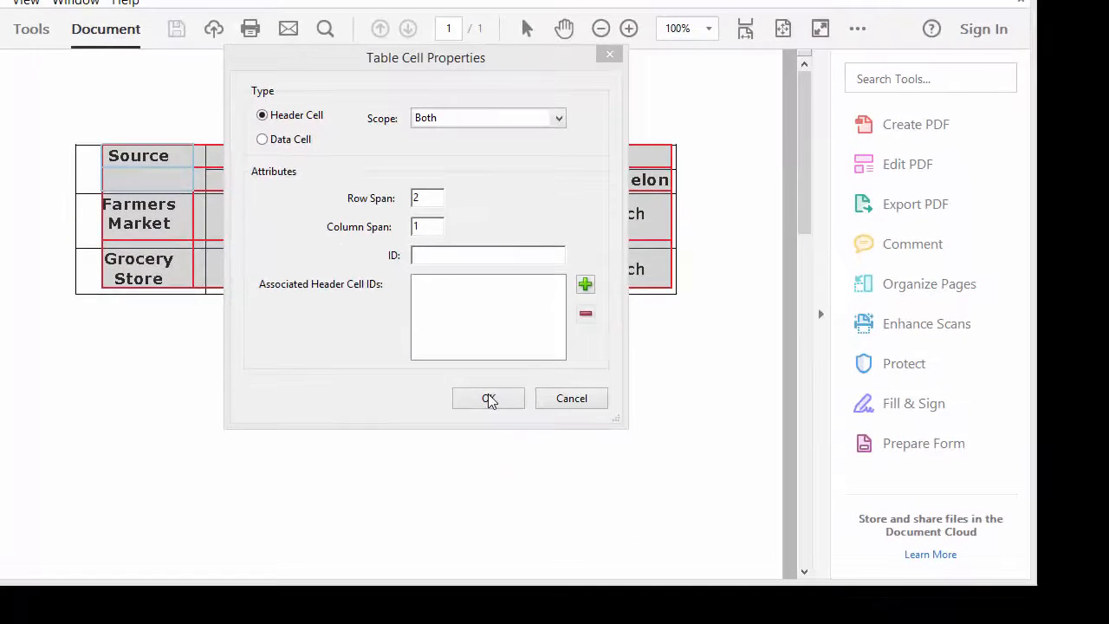
{"action": "left_click", "coordinate": [489, 399]}
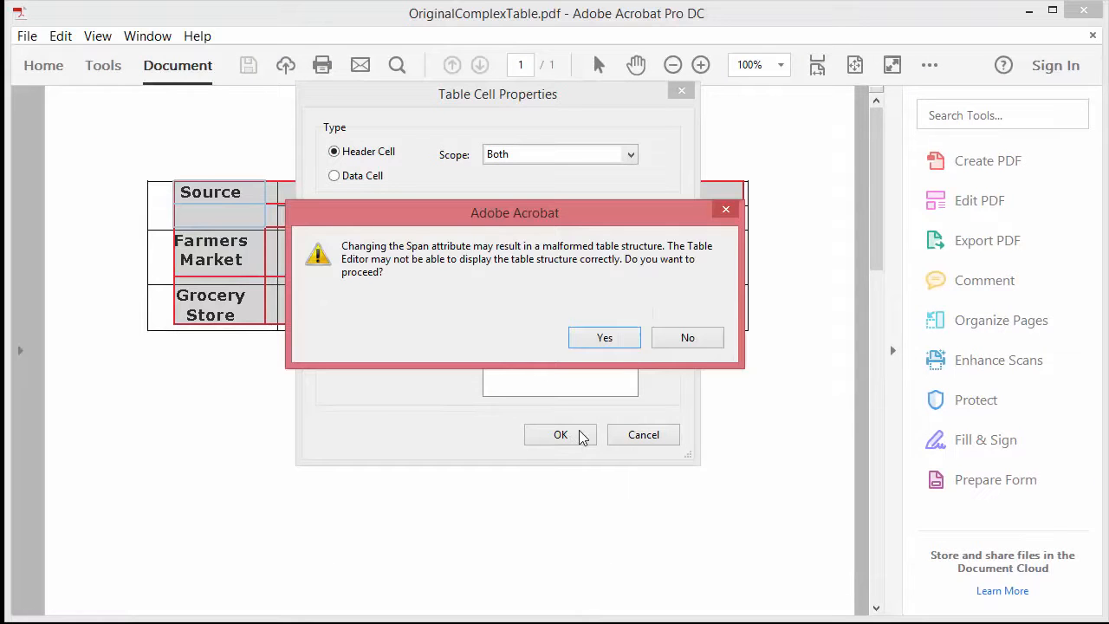
{"action": "left_click", "coordinate": [607, 339]}
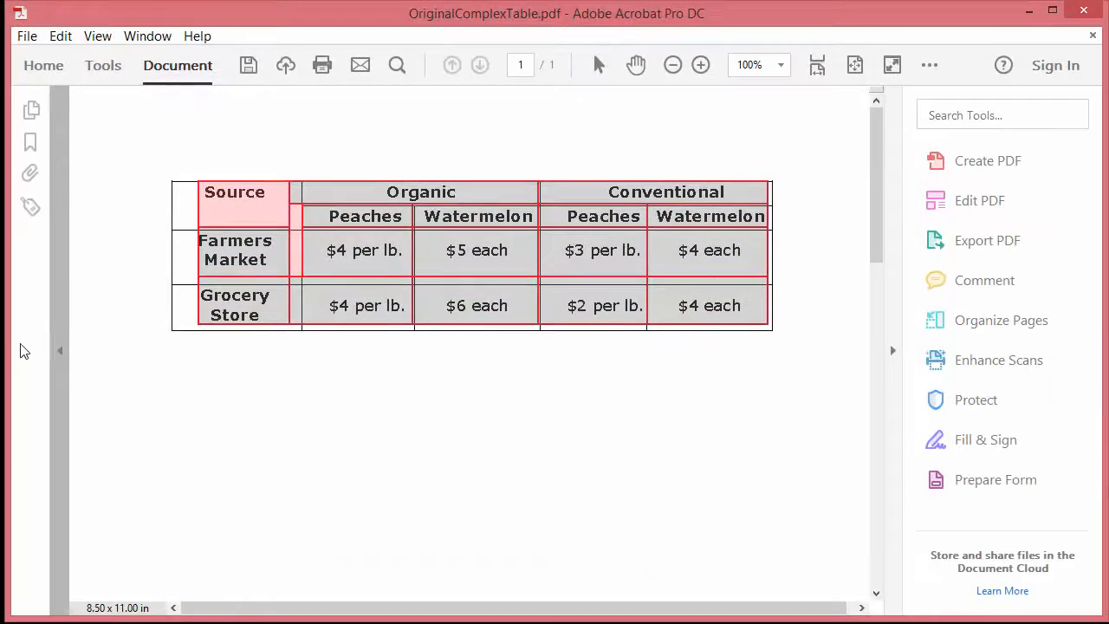
Expand the tag tree to the table's second row and delete its empty TH tag.
{"action": "left_click", "coordinate": [30, 206]}
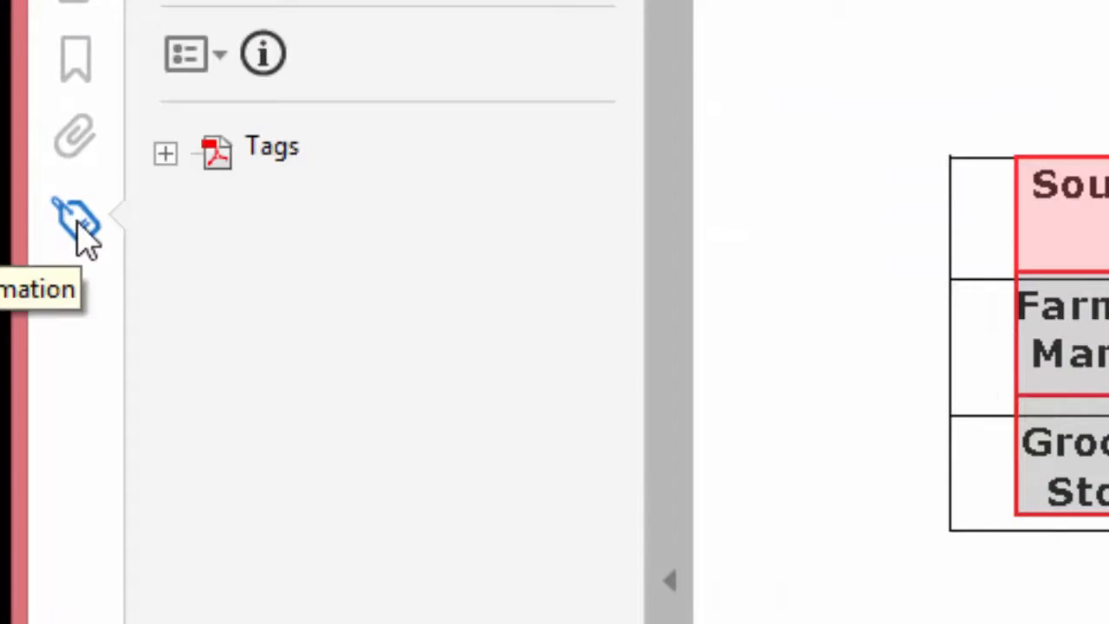
{"action": "left_click", "coordinate": [165, 155]}
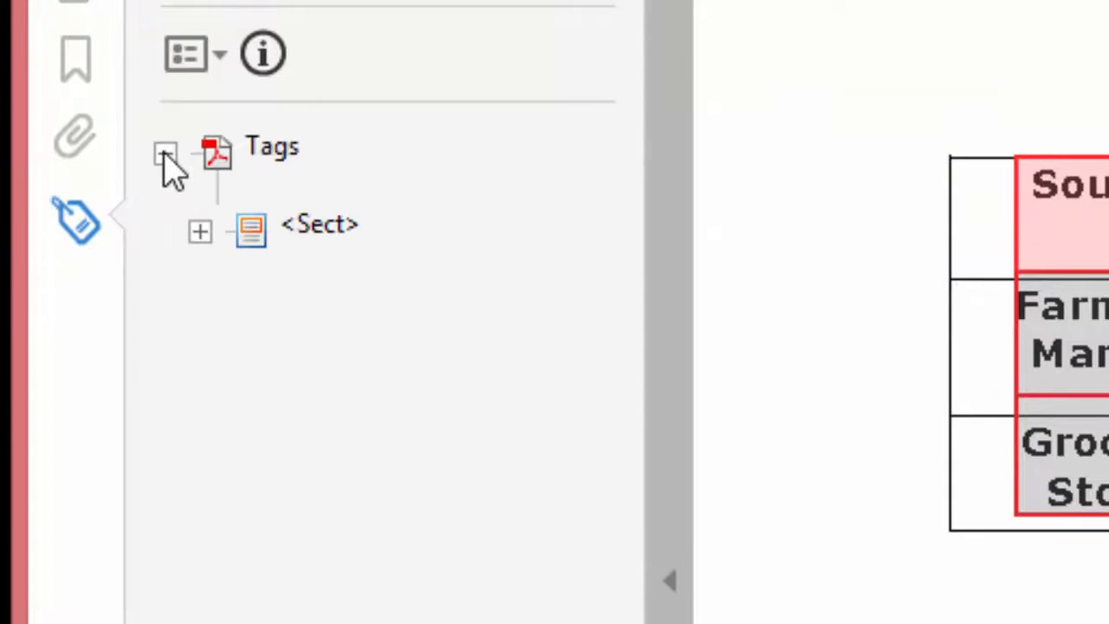
{"action": "left_click", "coordinate": [199, 231]}
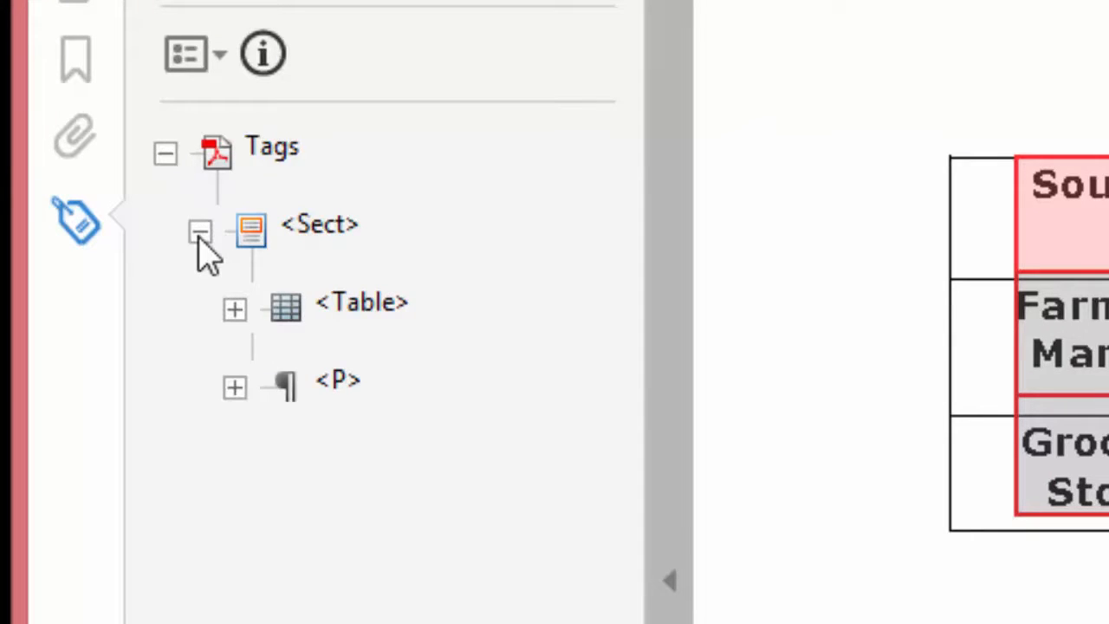
{"action": "left_click", "coordinate": [234, 310]}
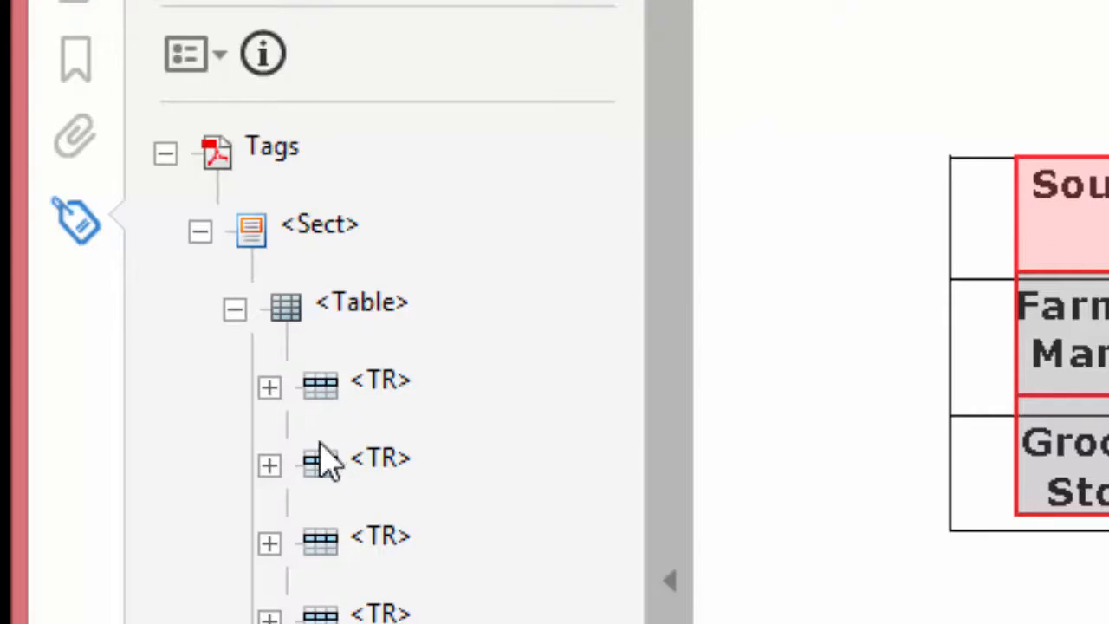
{"action": "left_click", "coordinate": [268, 465]}
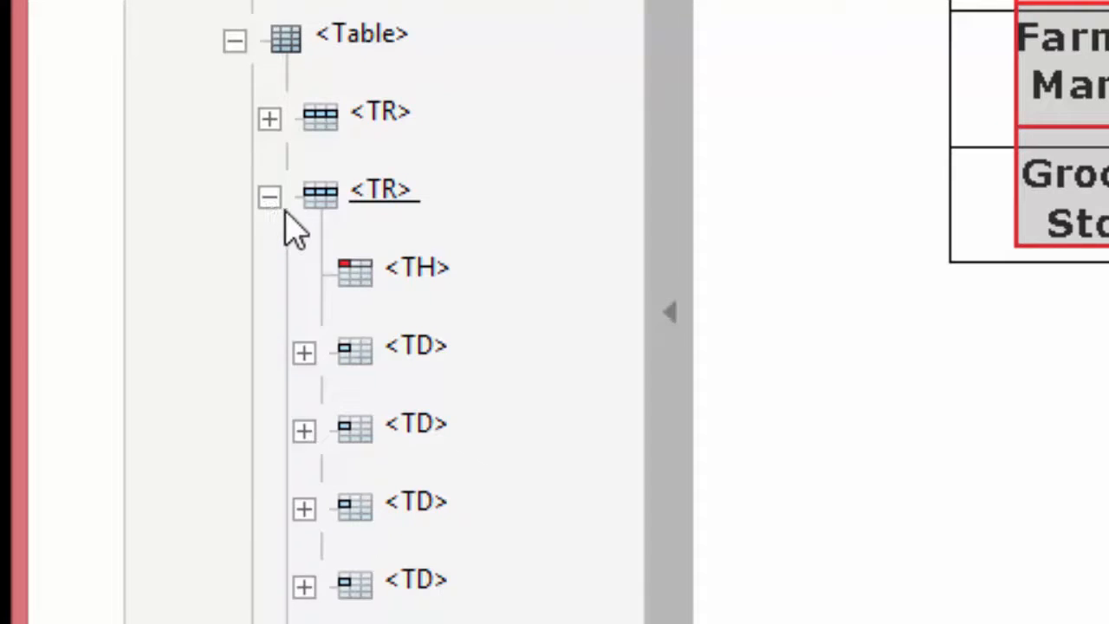
{"action": "left_click", "coordinate": [416, 274]}
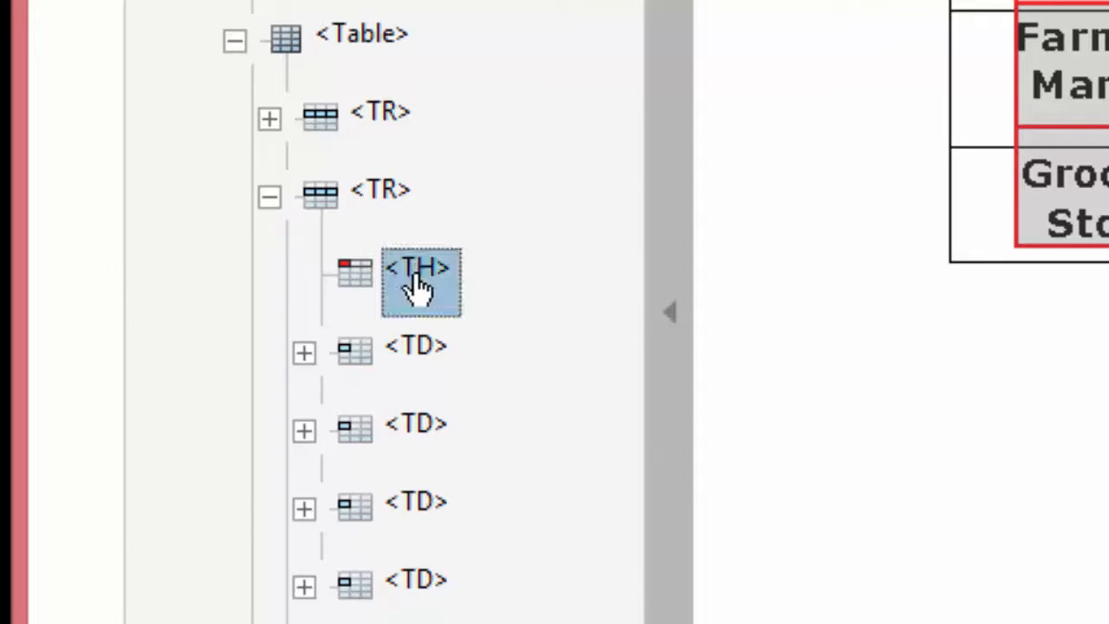
{"action": "right_click", "coordinate": [420, 281]}
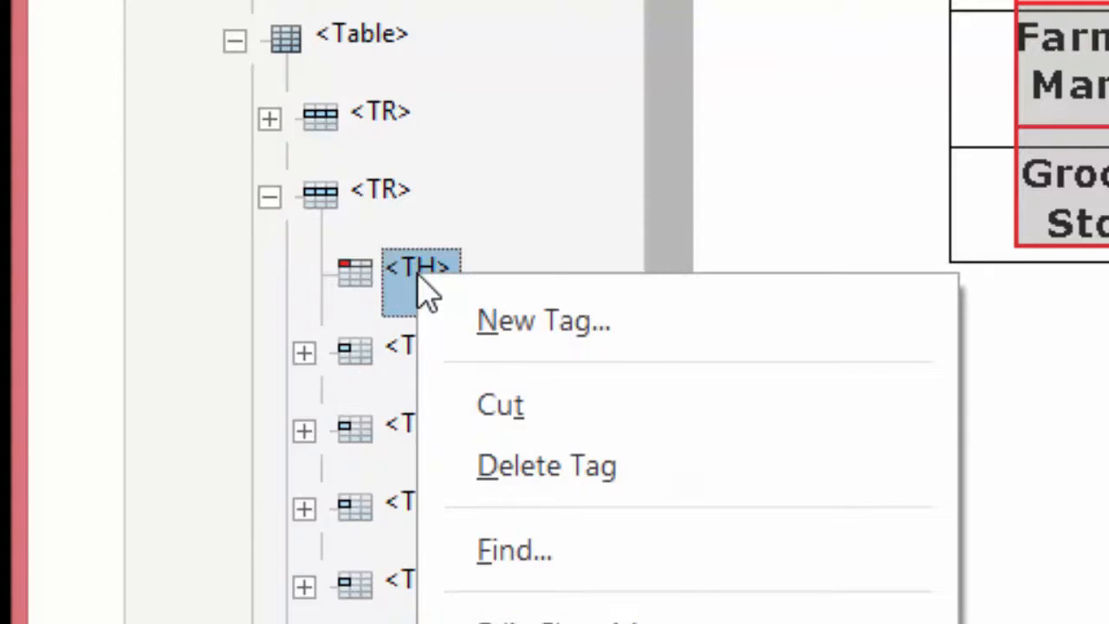
{"action": "left_click", "coordinate": [544, 472]}
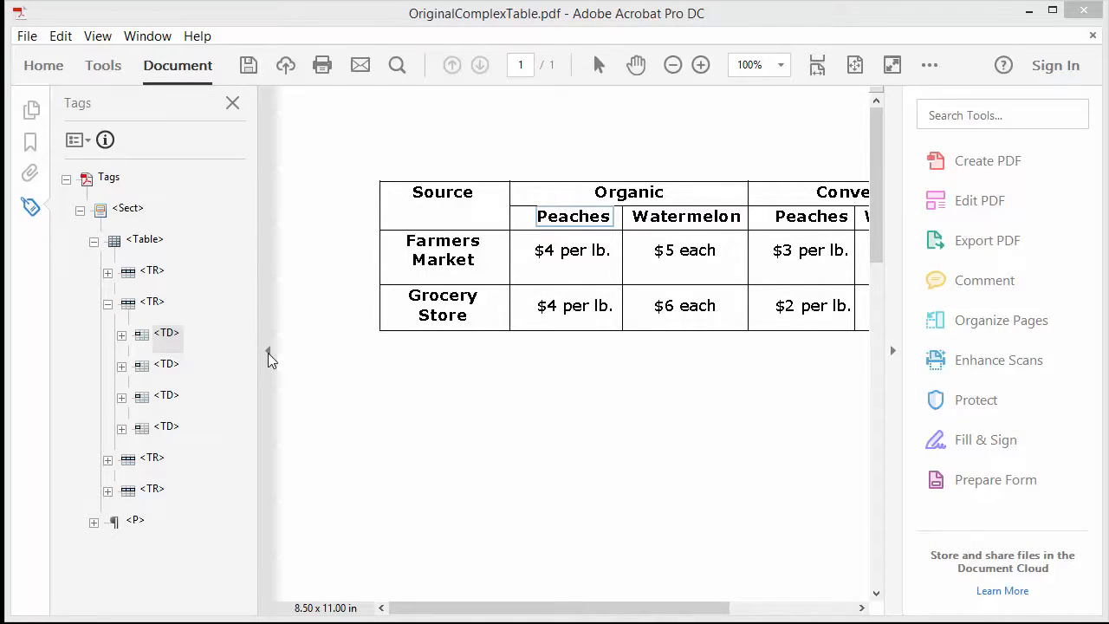
Hide the tag tree and reopen the table in the Table Editor through the accessibility Reading Order tool.
{"action": "left_click", "coordinate": [268, 352]}
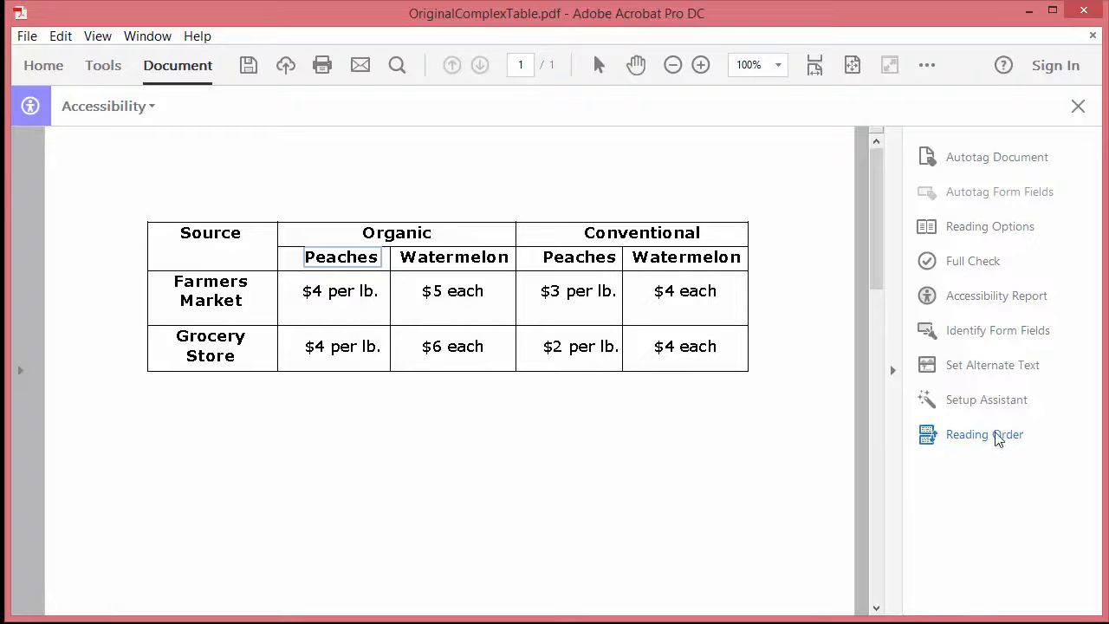
{"action": "left_click", "coordinate": [996, 435]}
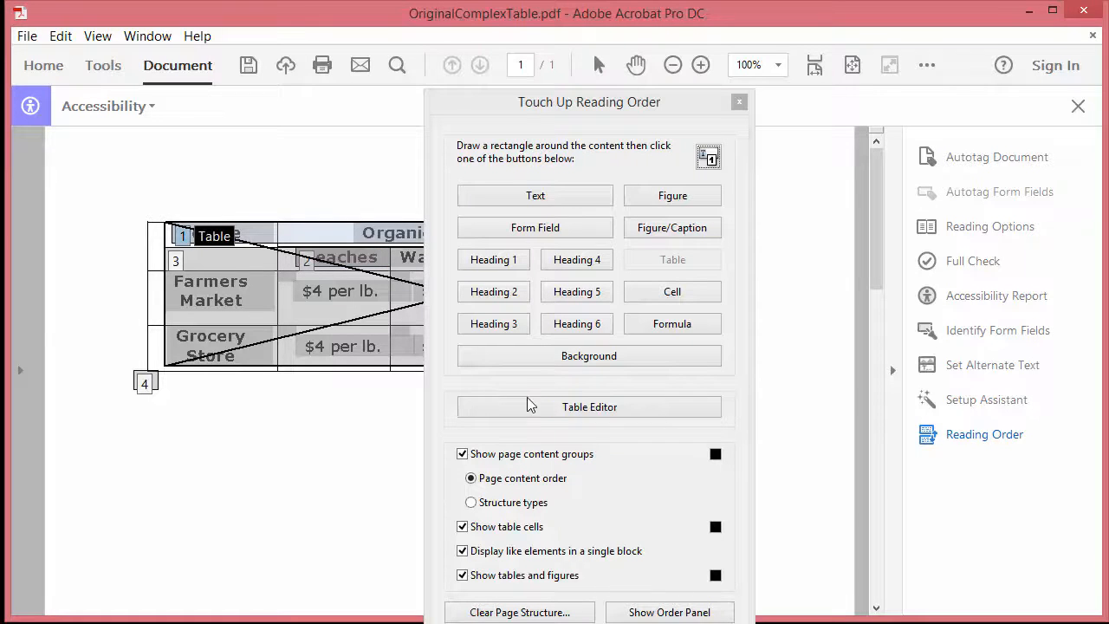
{"action": "left_click", "coordinate": [557, 407]}
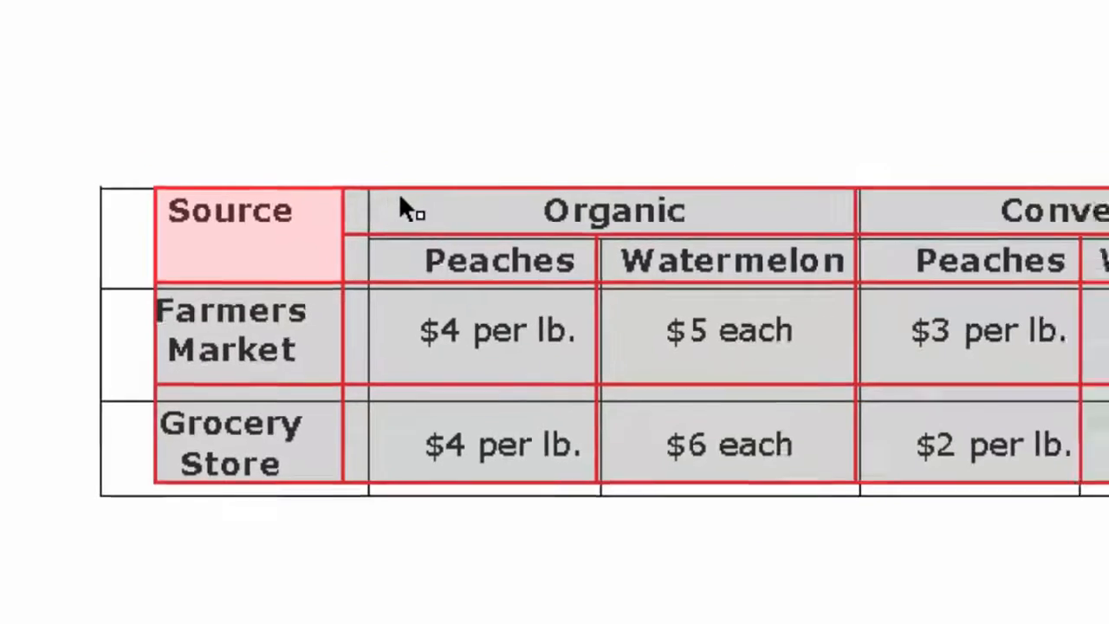
Make the Organic and Conventional cells header cells with Column scope and a column span of 2, accepting the change to the table structure.
{"action": "left_click_drag", "start_coordinate": [392, 197], "coordinate": [1063, 207]}
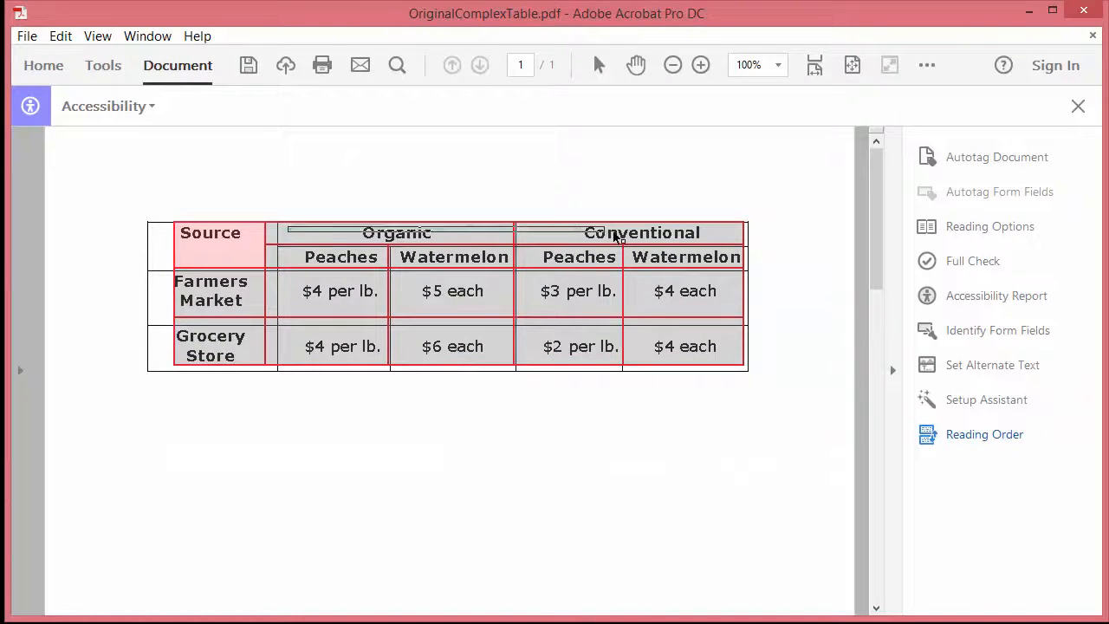
{"action": "left_click_drag", "start_coordinate": [615, 235], "coordinate": [753, 246]}
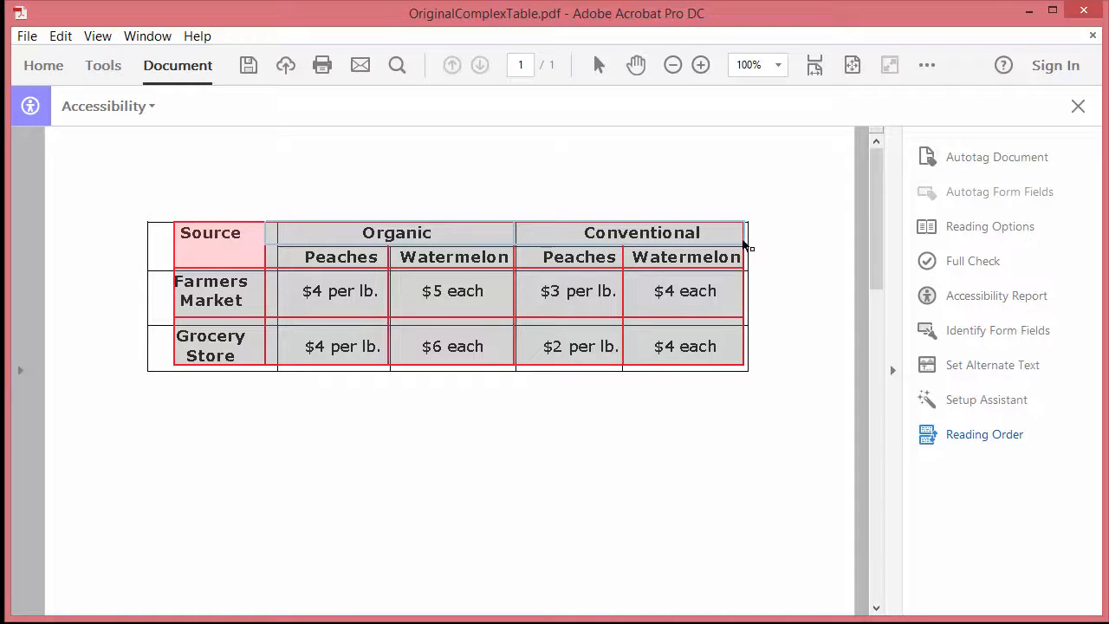
{"action": "right_click", "coordinate": [676, 242]}
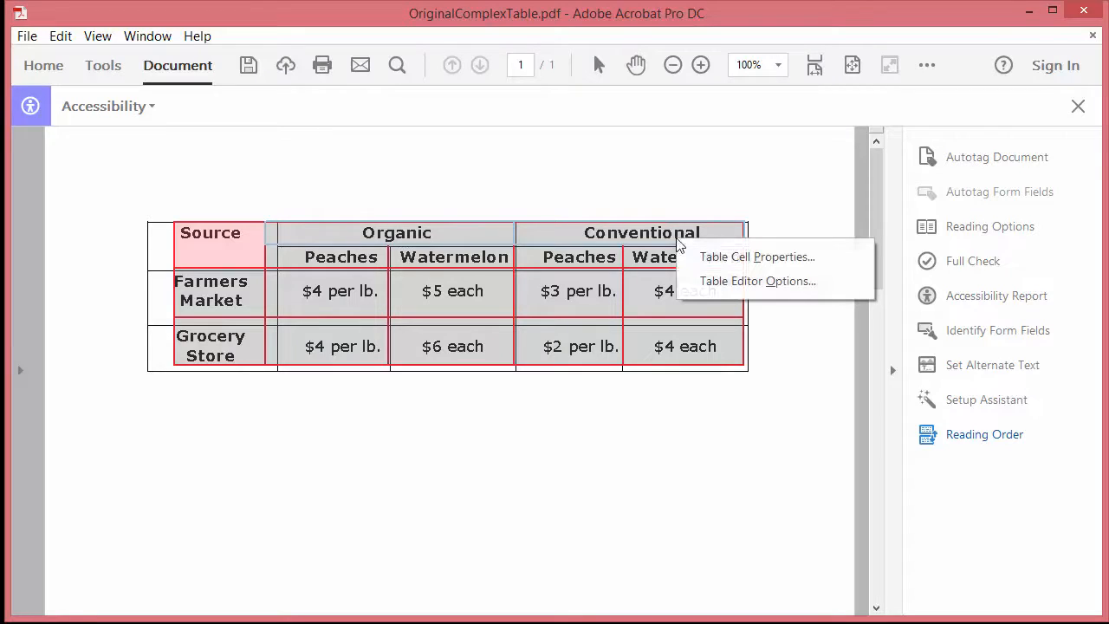
{"action": "left_click", "coordinate": [717, 258]}
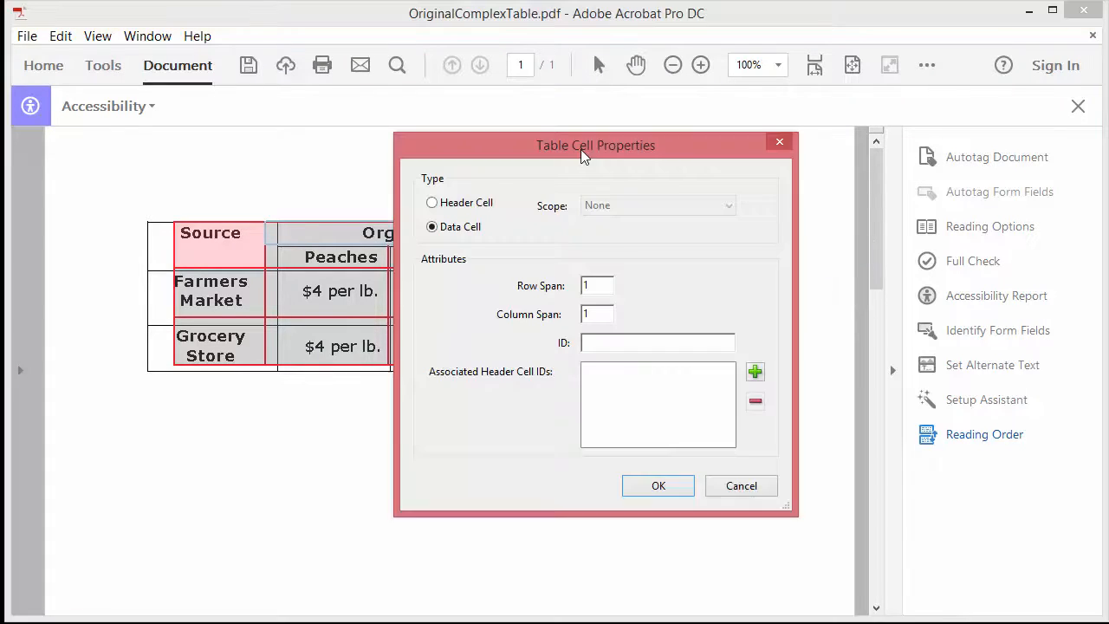
{"action": "left_click", "coordinate": [452, 206]}
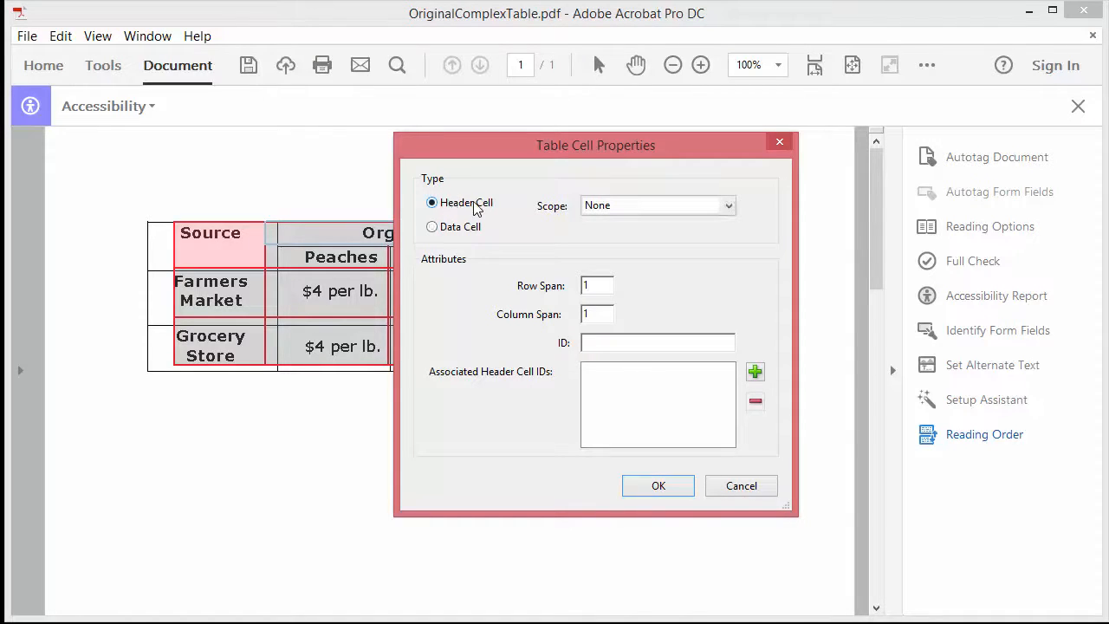
{"action": "left_click", "coordinate": [725, 208]}
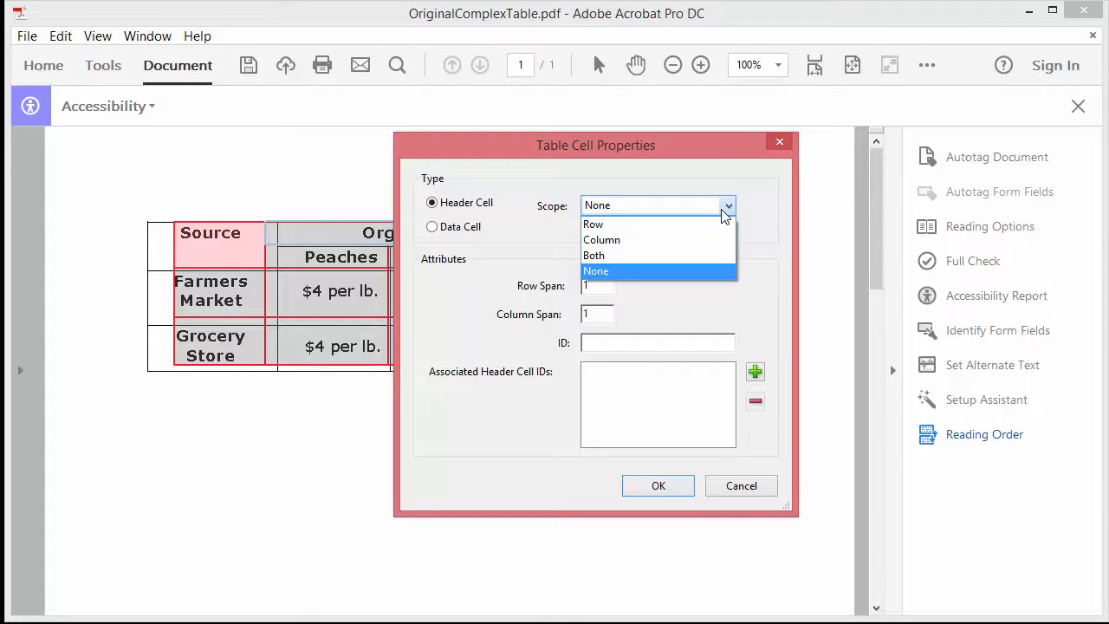
{"action": "left_click", "coordinate": [687, 240]}
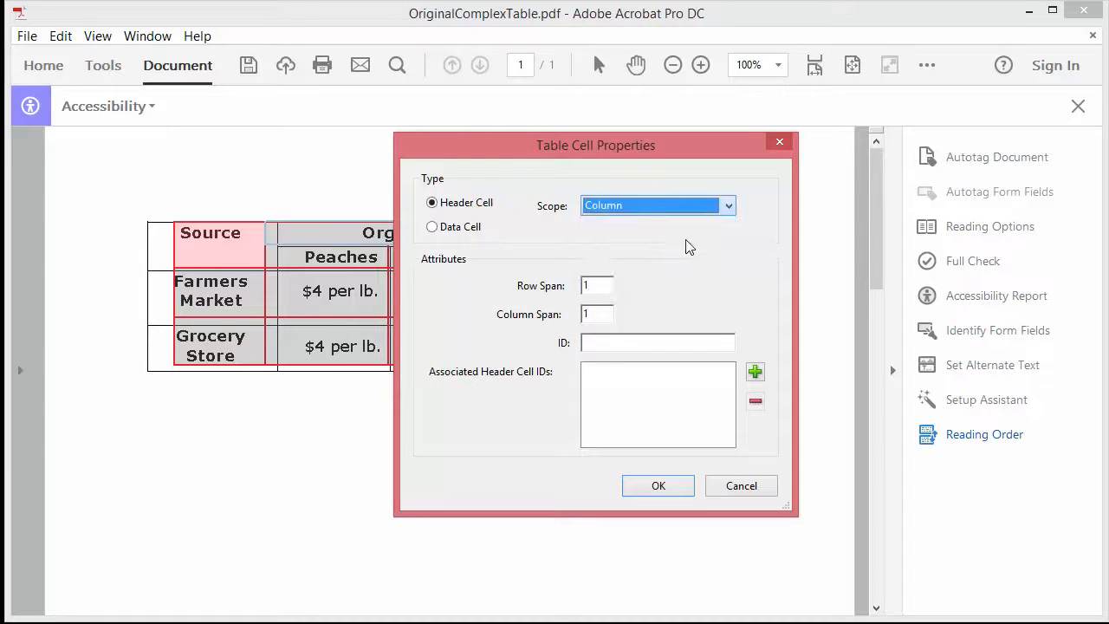
{"action": "left_click", "coordinate": [601, 313]}
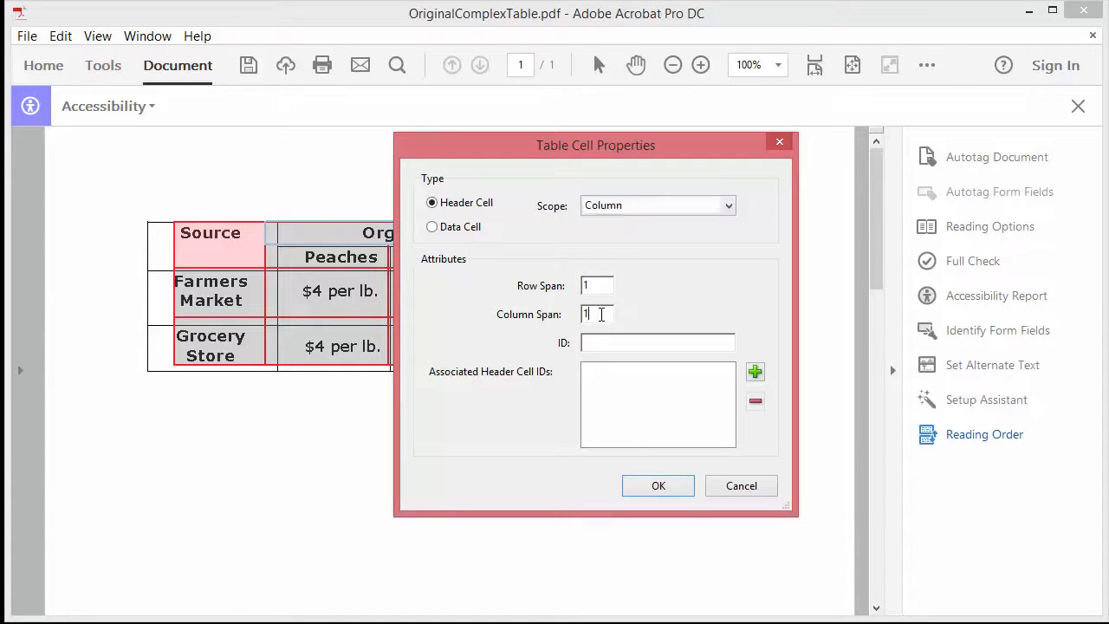
{"action": "left_click_drag", "start_coordinate": [592, 313], "coordinate": [559, 316]}
{"action": "type", "text": "2"}
{"action": "left_click", "coordinate": [658, 487]}
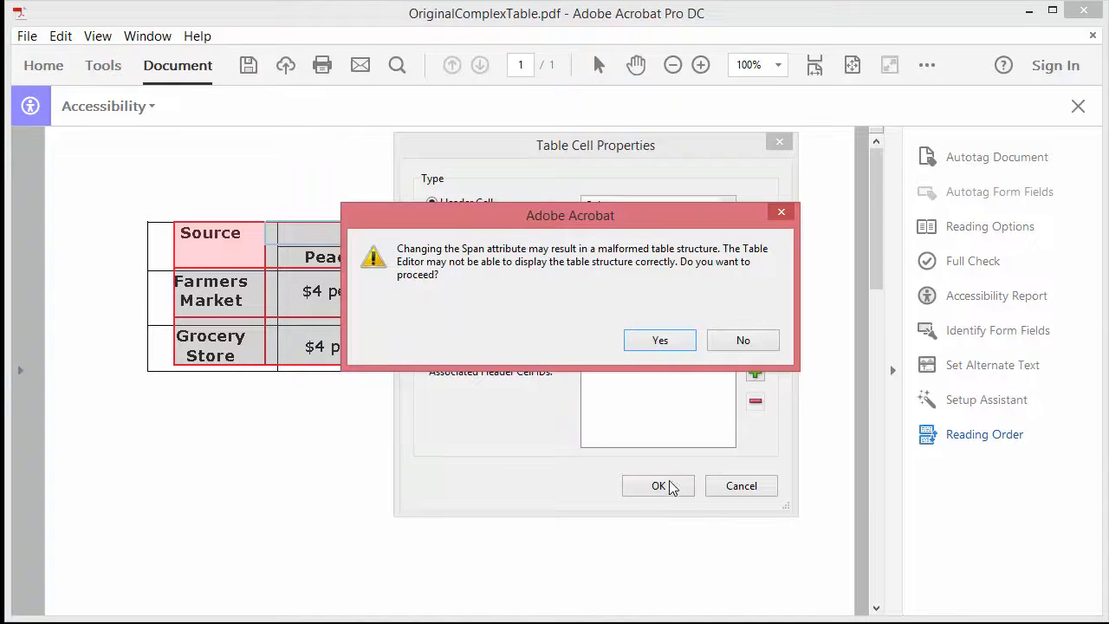
{"action": "left_click", "coordinate": [659, 342]}
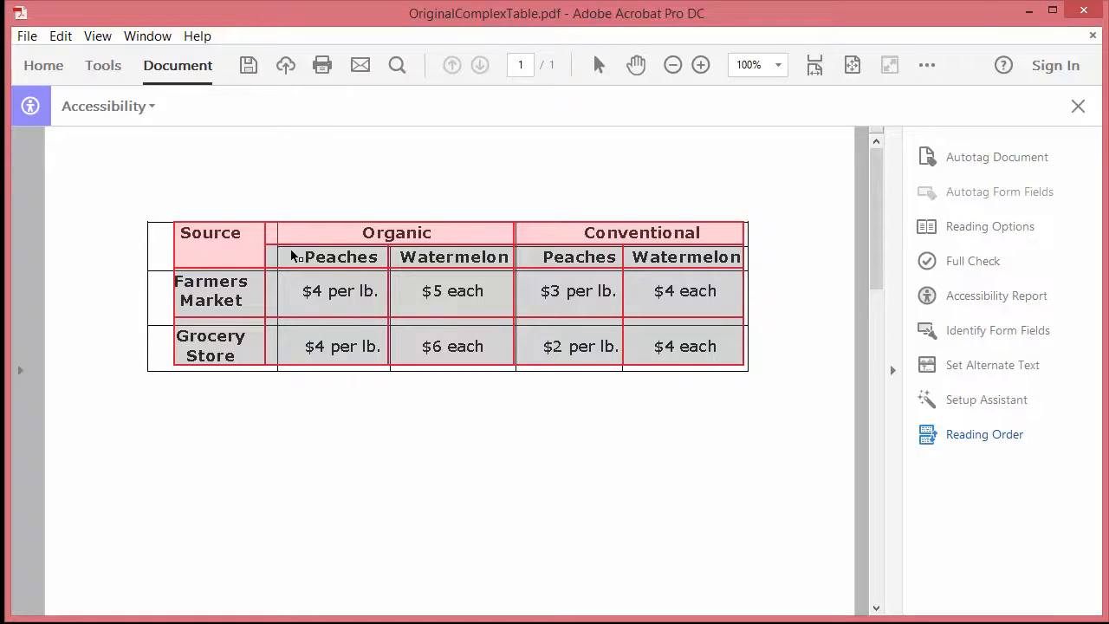
Make the four Peaches and Watermelon cells in the second row header cells with Column scope.
{"action": "left_click_drag", "start_coordinate": [291, 253], "coordinate": [726, 269]}
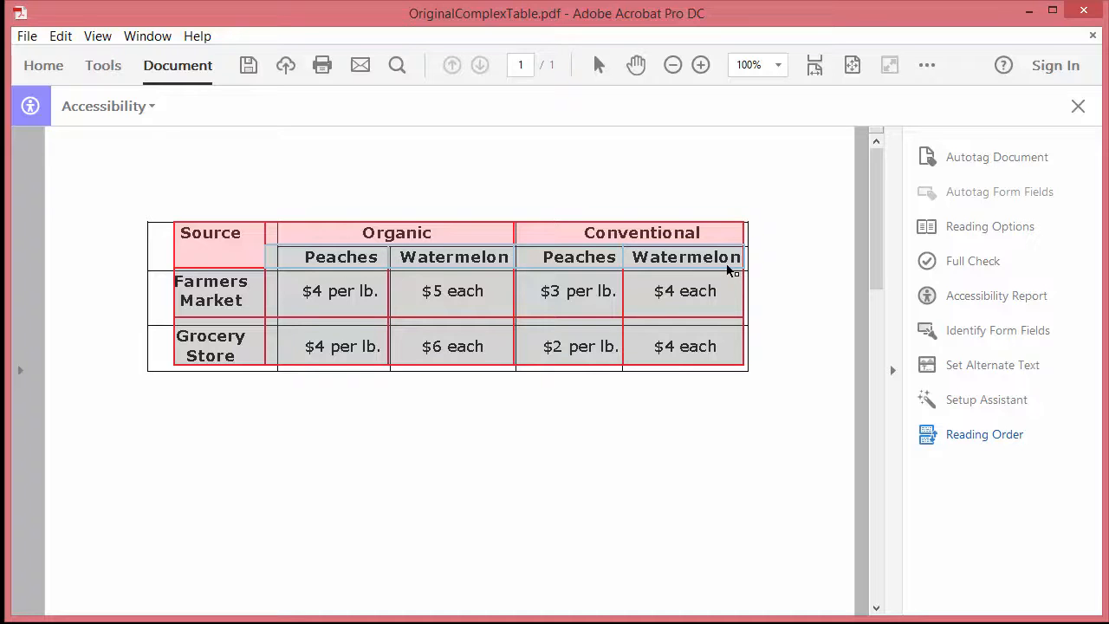
{"action": "right_click", "coordinate": [727, 269]}
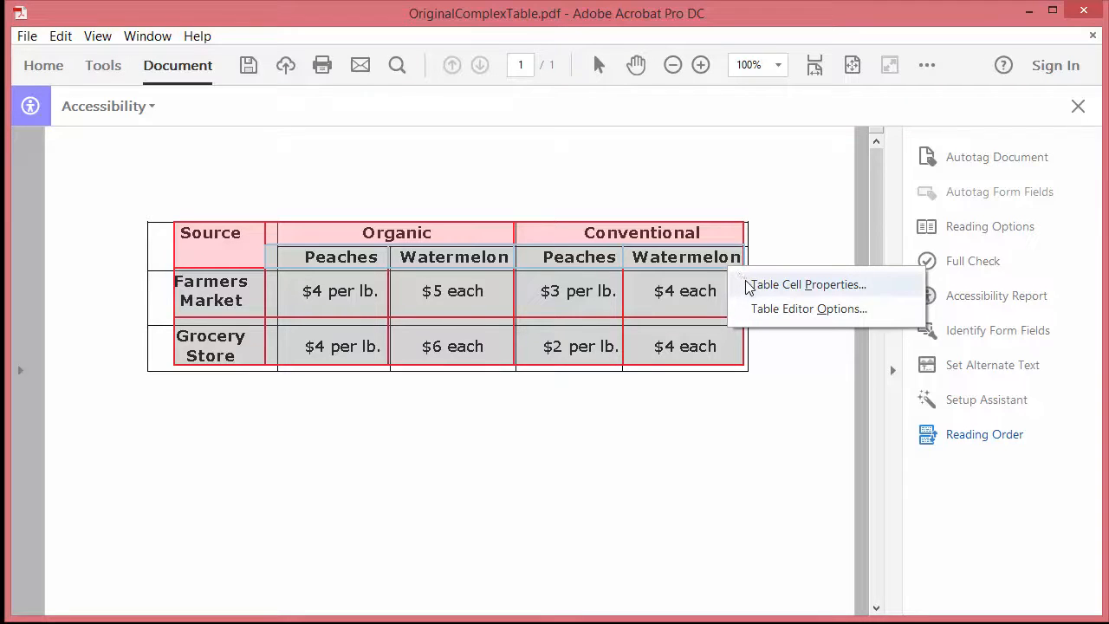
{"action": "left_click", "coordinate": [749, 287]}
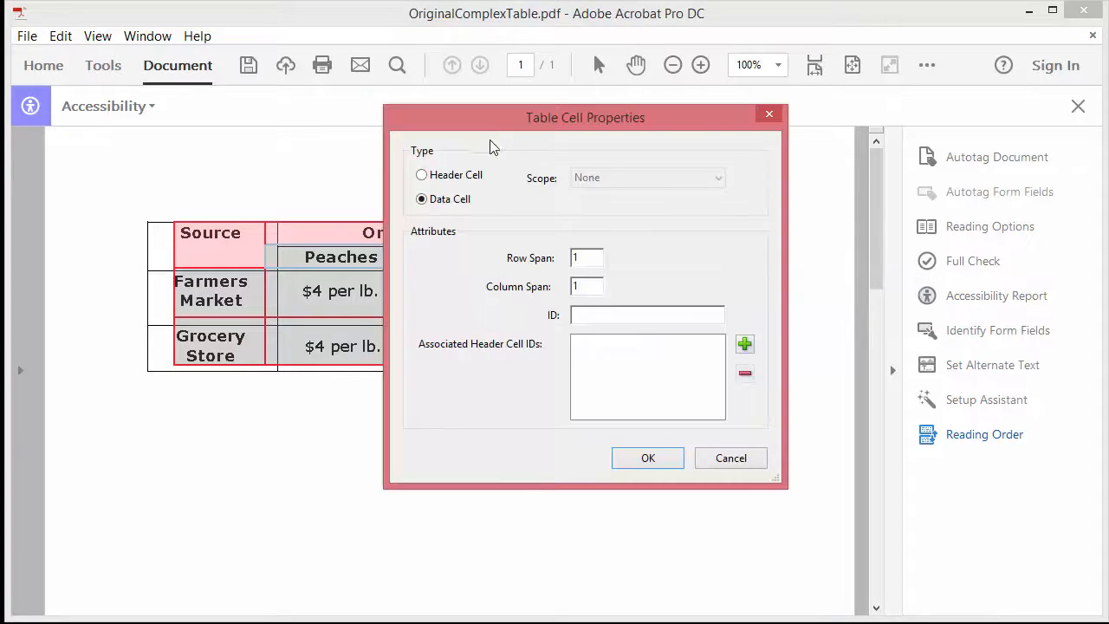
{"action": "left_click", "coordinate": [448, 181]}
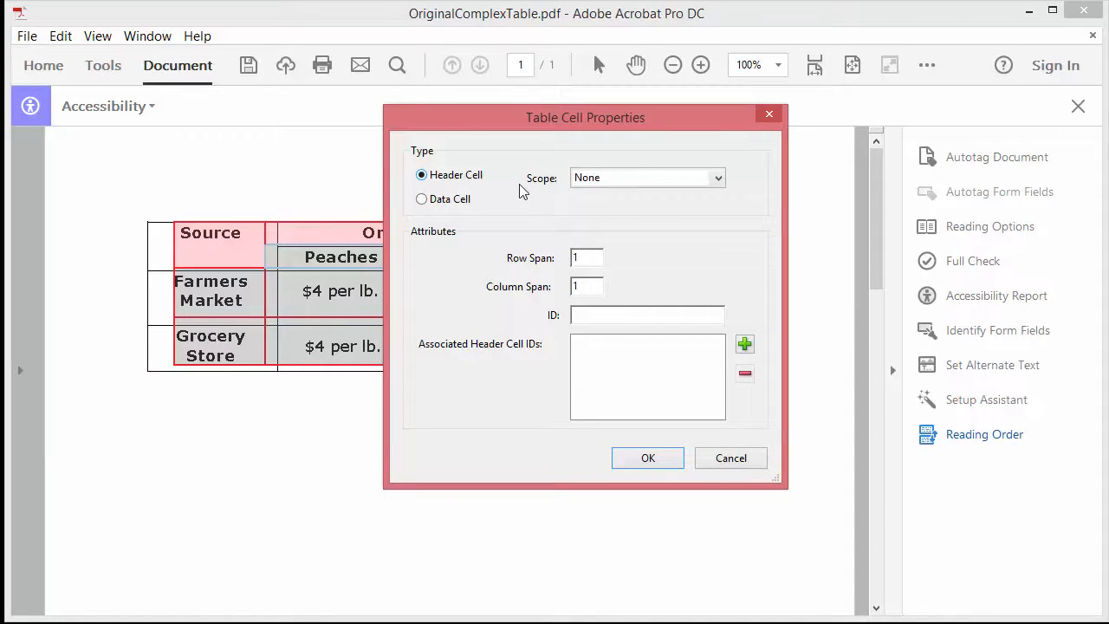
{"action": "left_click", "coordinate": [627, 178]}
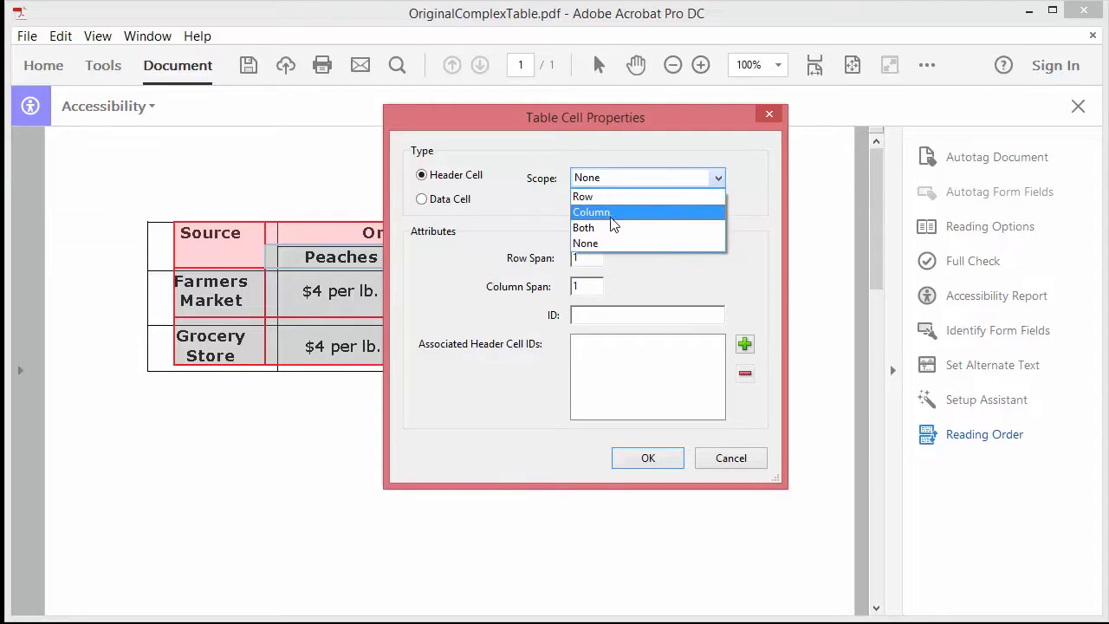
{"action": "left_click", "coordinate": [607, 216]}
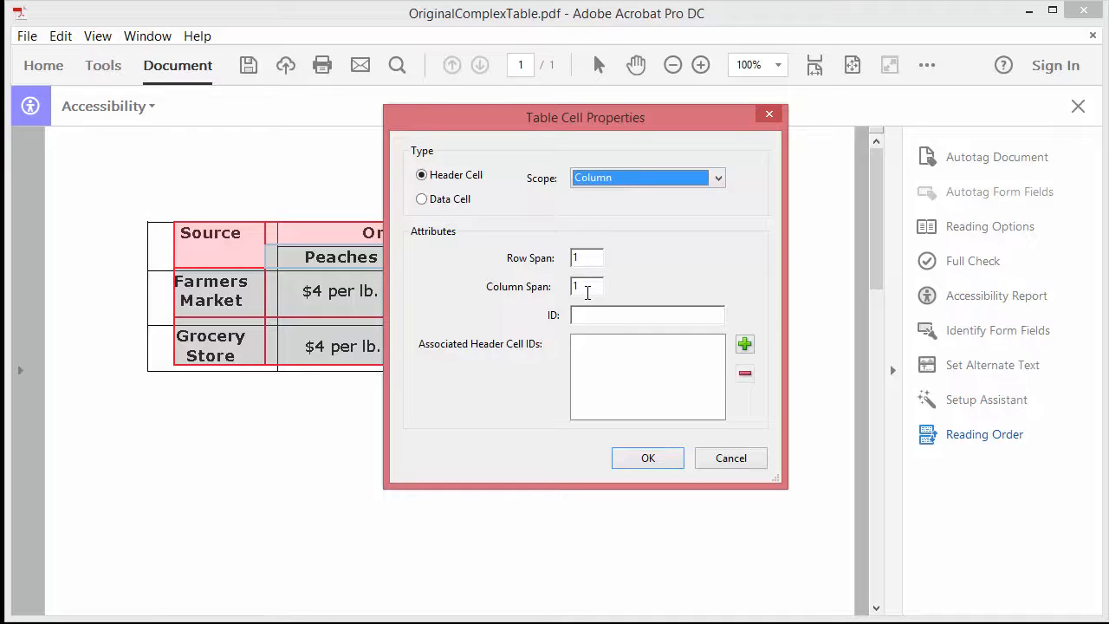
{"action": "left_click", "coordinate": [651, 461]}
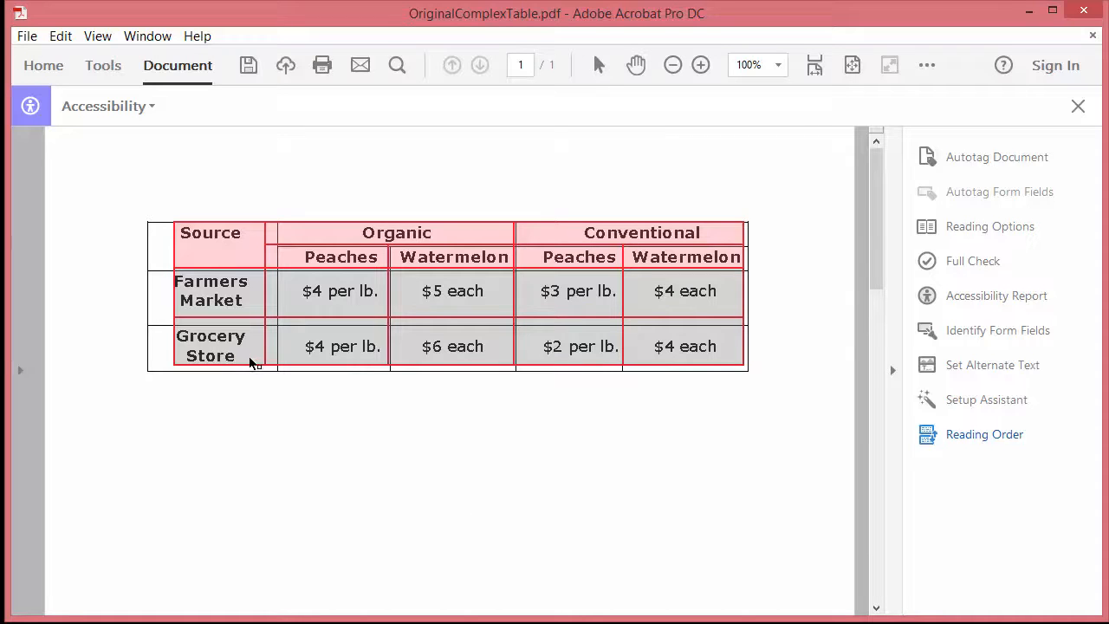
Make the Farmers Market and Grocery Store cells header cells with Row scope.
{"action": "left_click_drag", "start_coordinate": [250, 359], "coordinate": [186, 284]}
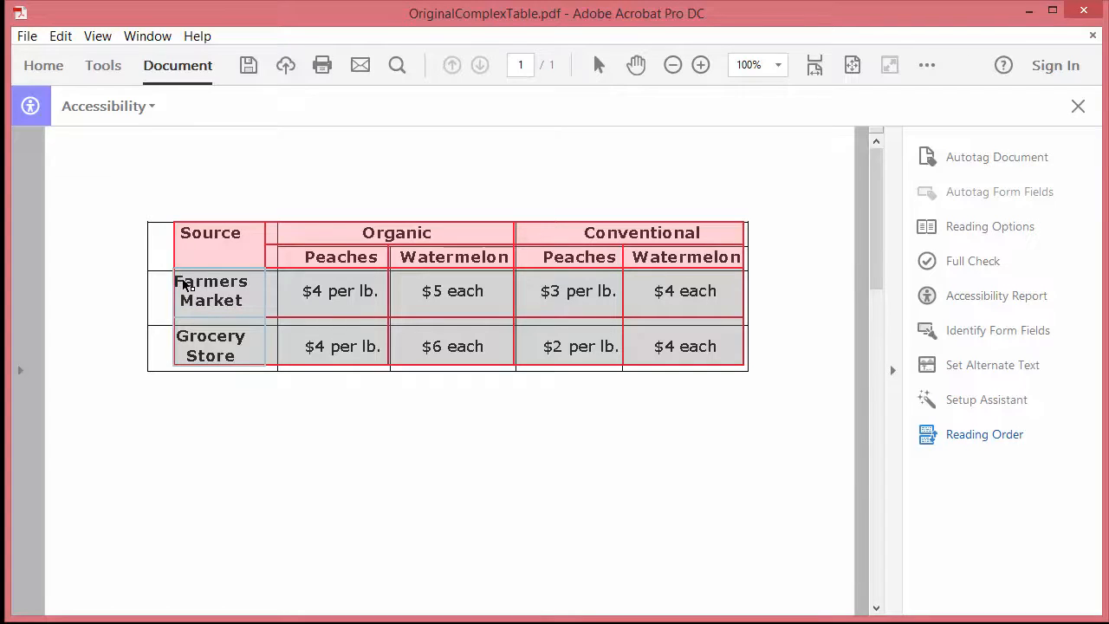
{"action": "right_click", "coordinate": [184, 282]}
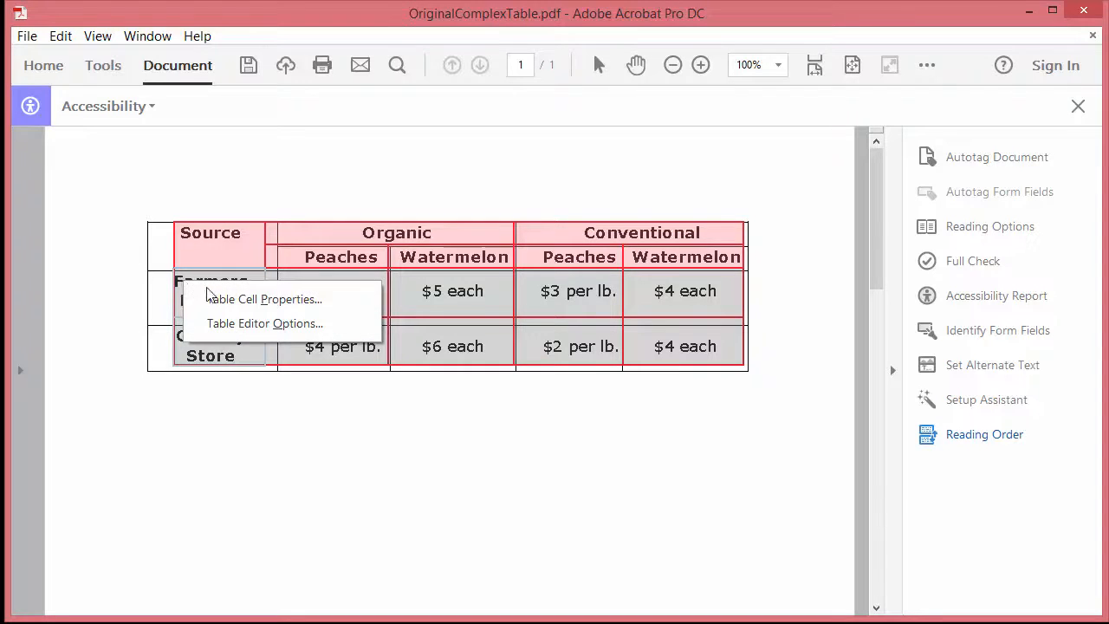
{"action": "left_click", "coordinate": [215, 298]}
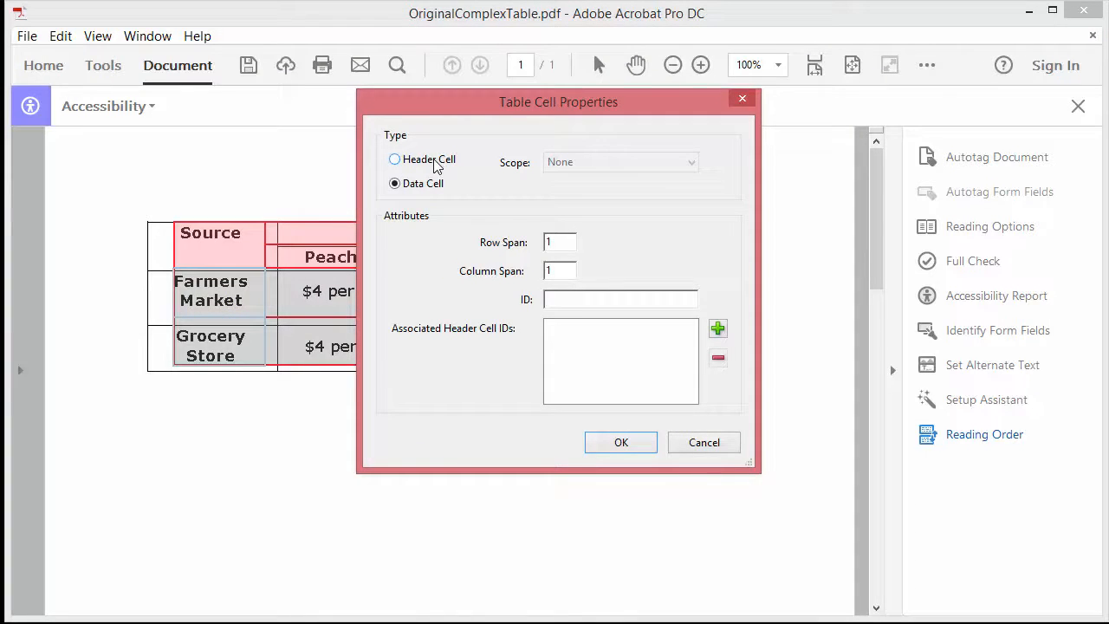
{"action": "left_click", "coordinate": [436, 164]}
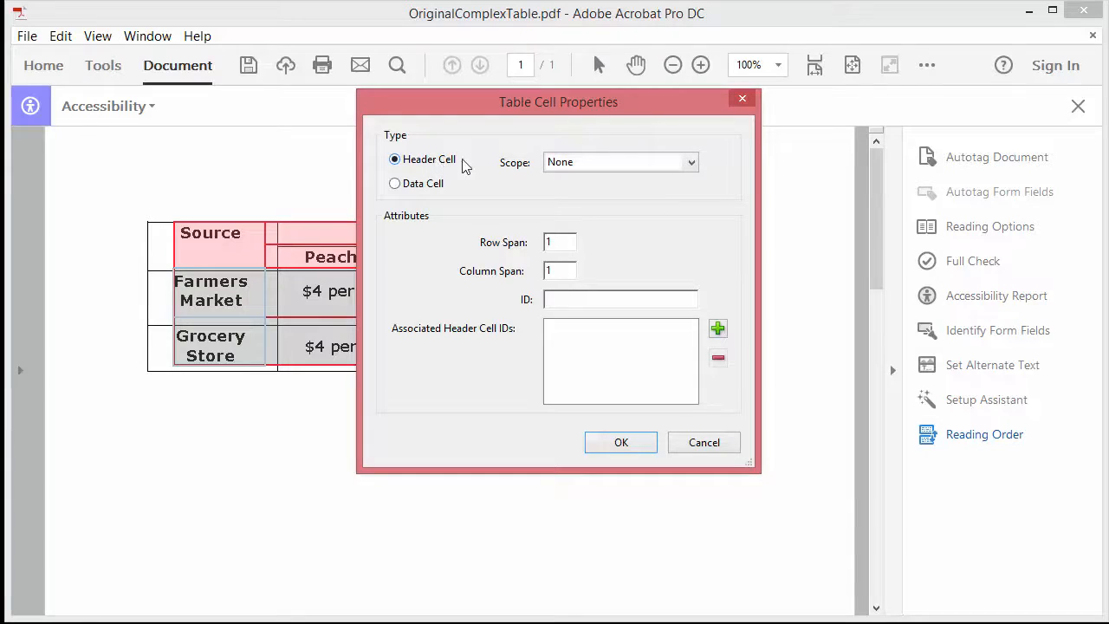
{"action": "left_click", "coordinate": [579, 165]}
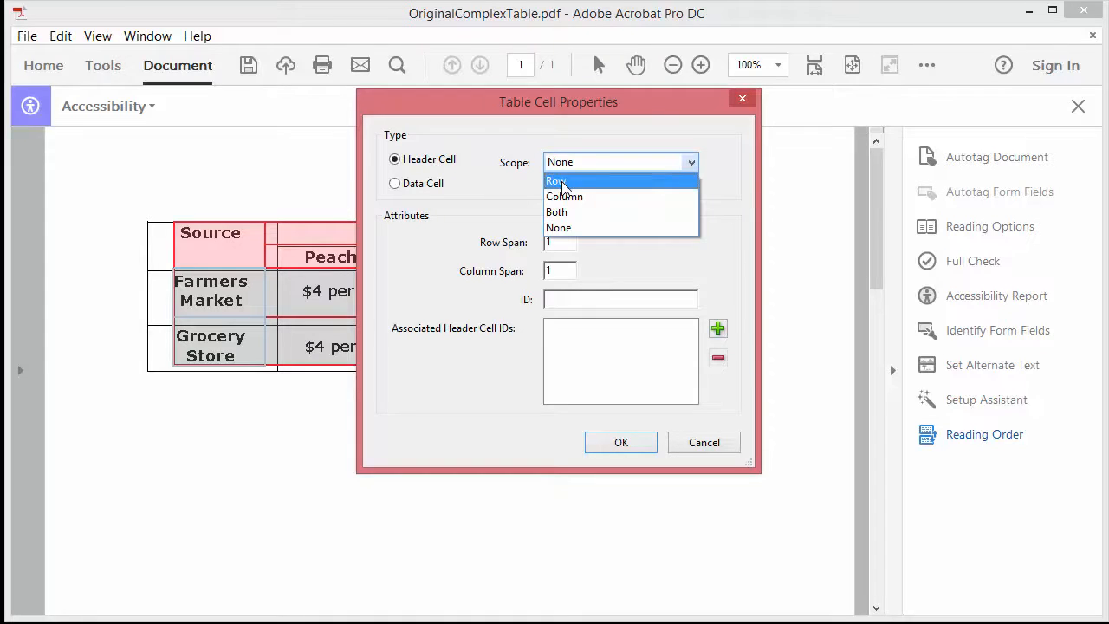
{"action": "left_click", "coordinate": [561, 181]}
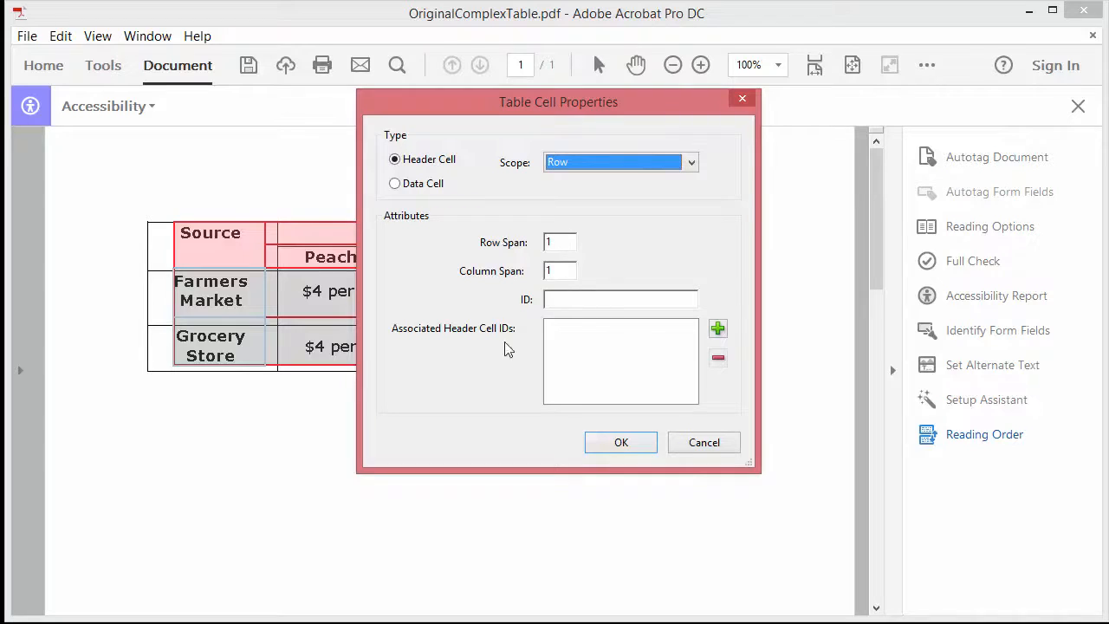
{"action": "left_click", "coordinate": [609, 444]}
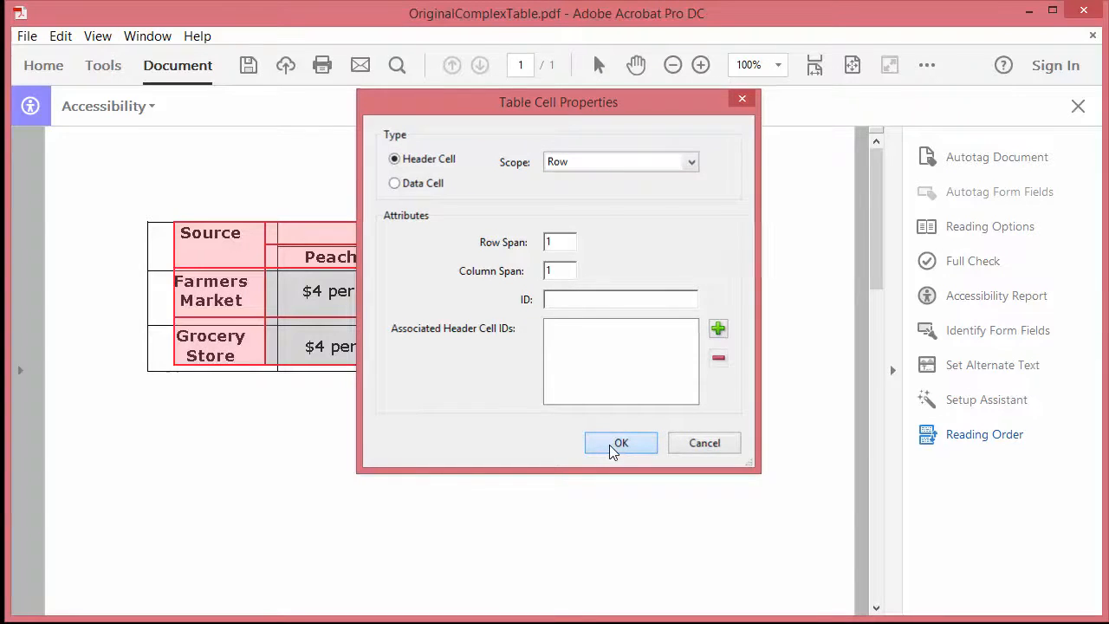